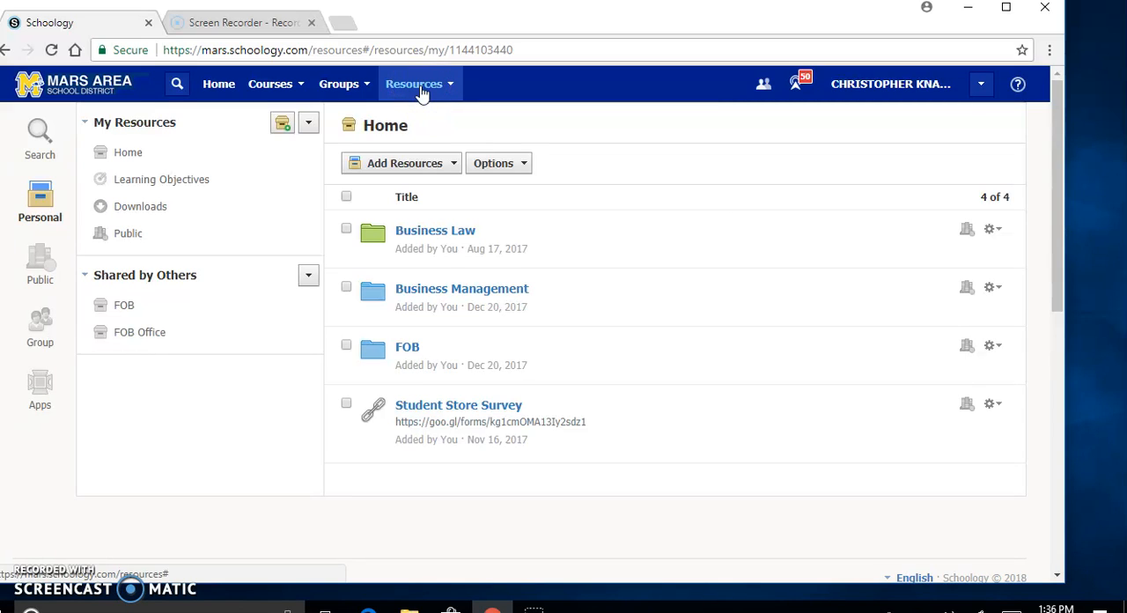
Step: Create a folder named Test Folder in the personal resources
mouse_move(438, 92)
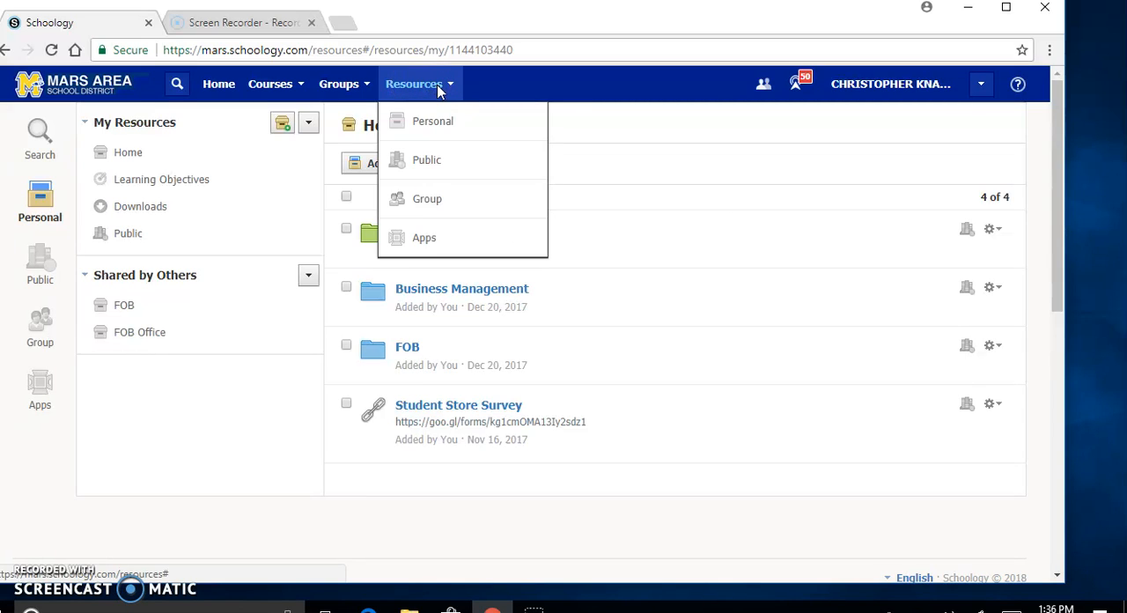
click(455, 119)
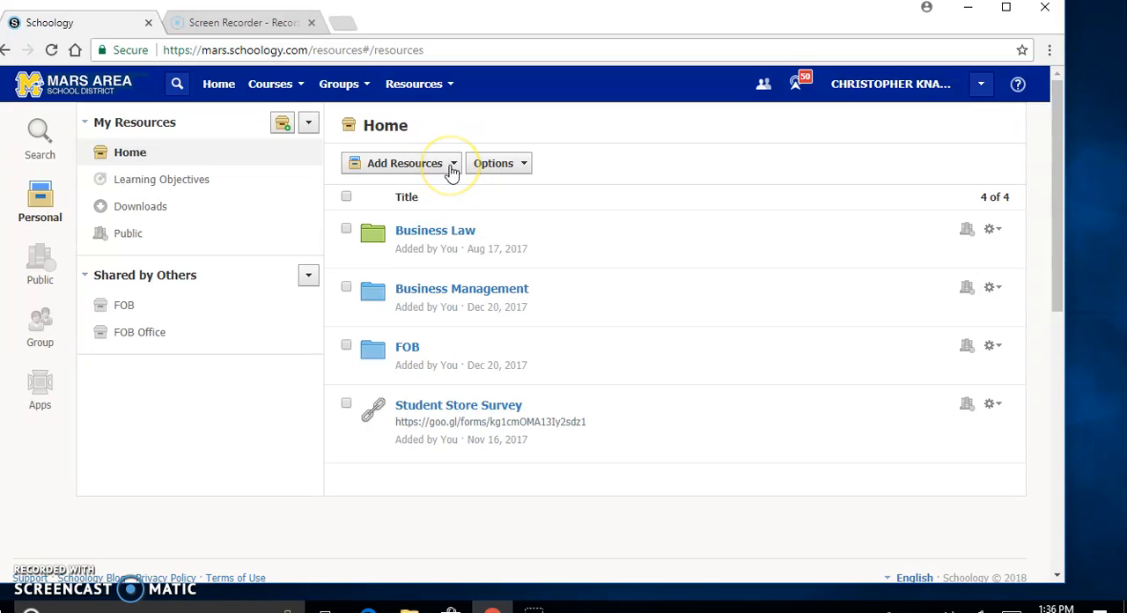
click(452, 167)
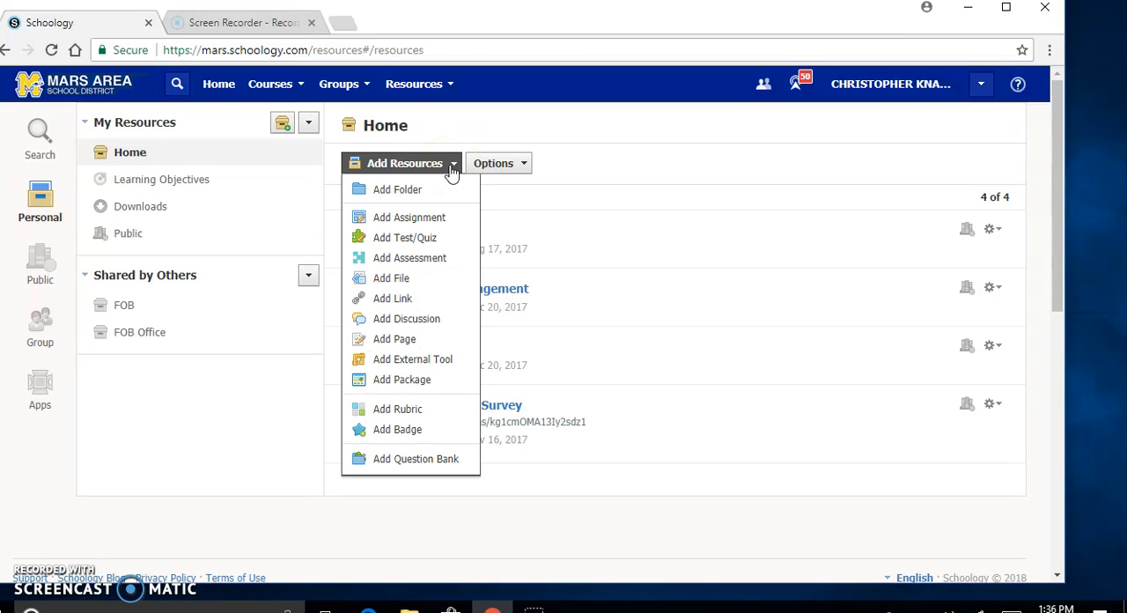
click(426, 192)
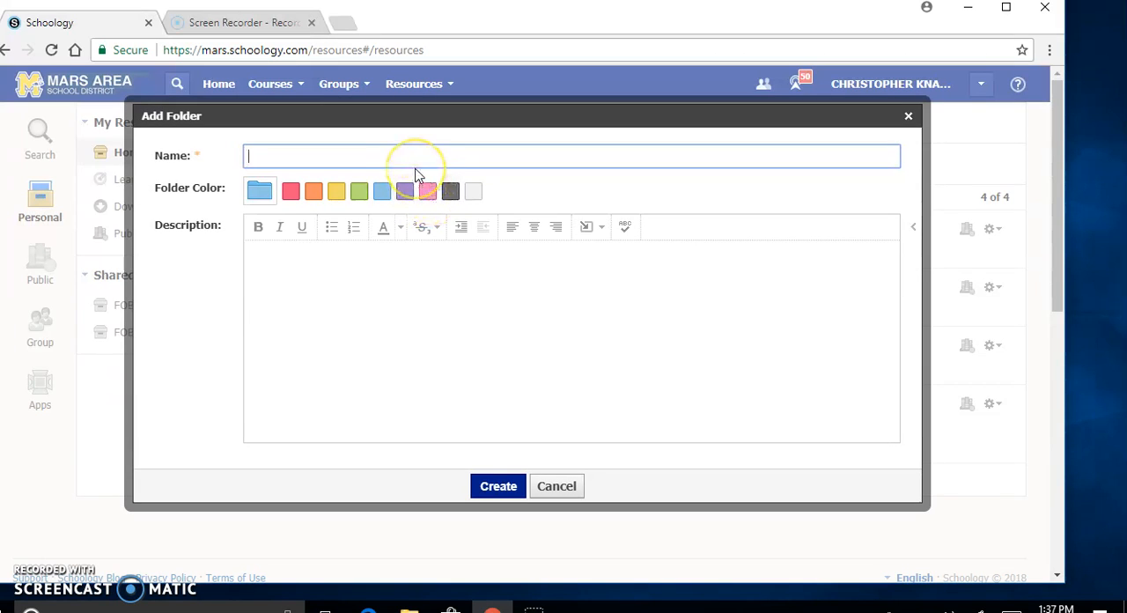
text(Test)
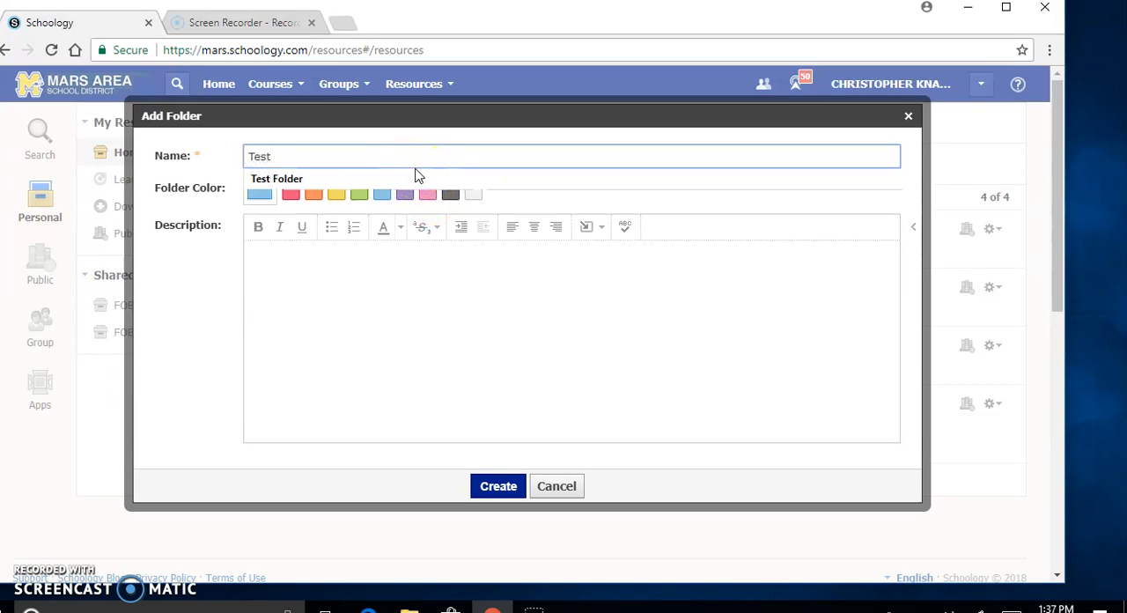
text( Te)
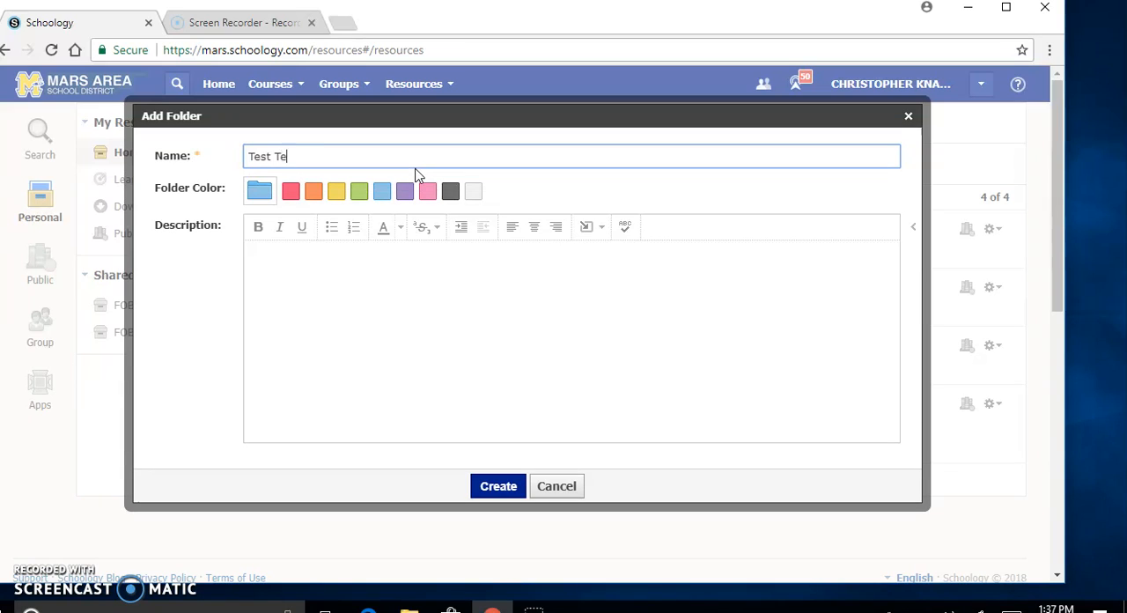
key(BackSpace)
key(BackSpace)
text(Fr)
key(BackSpace)
text(older)
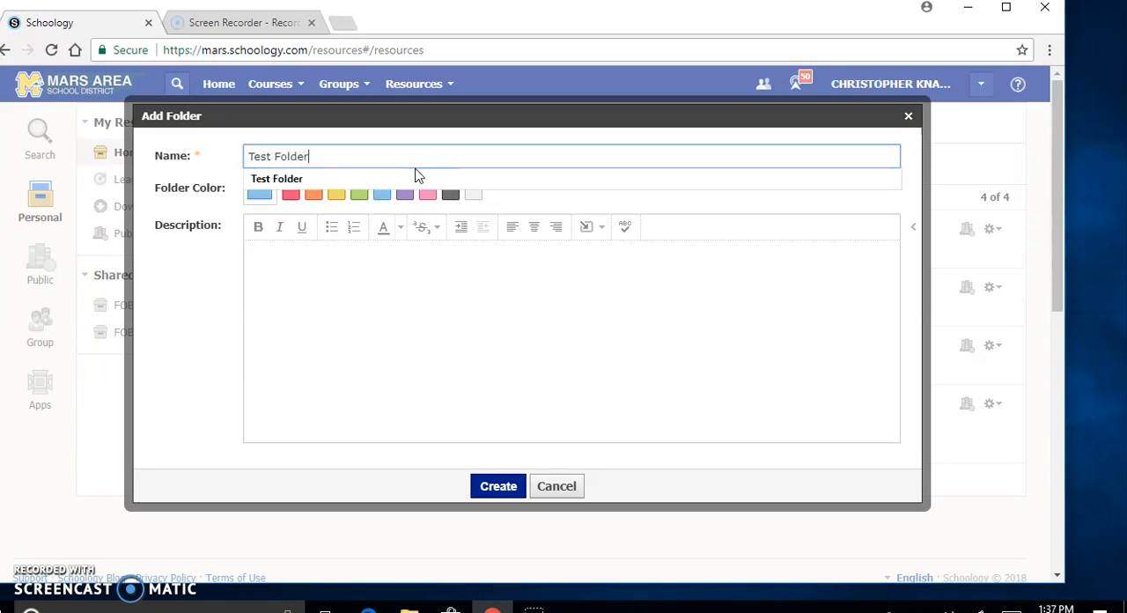
click(513, 487)
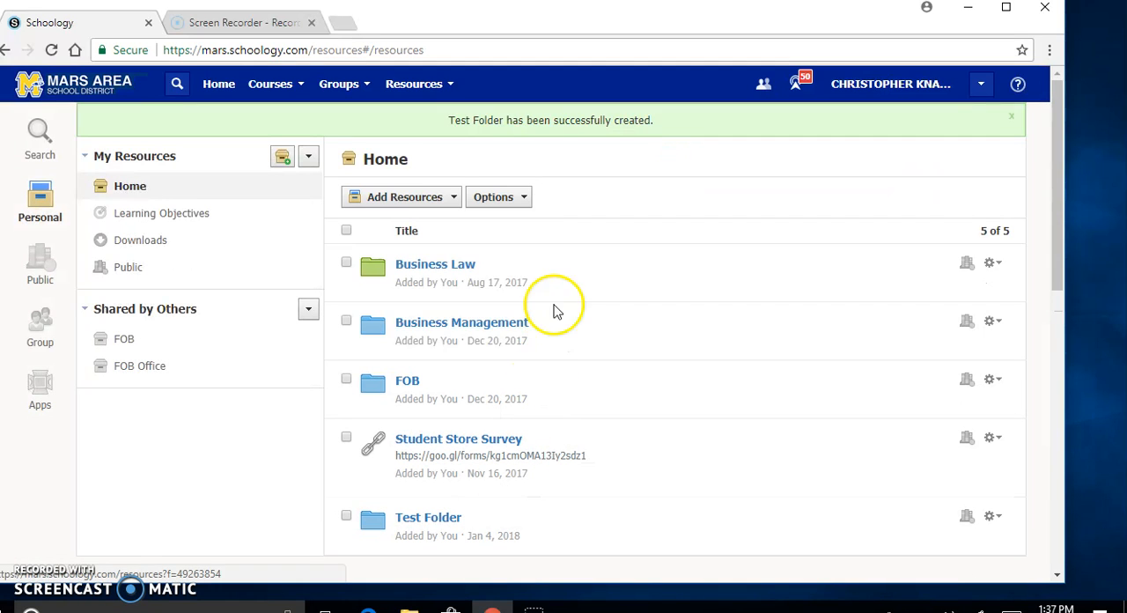
Step: Add a test/quiz named Sample Test with a maximum of 10 points inside Test Folder
click(418, 526)
click(452, 204)
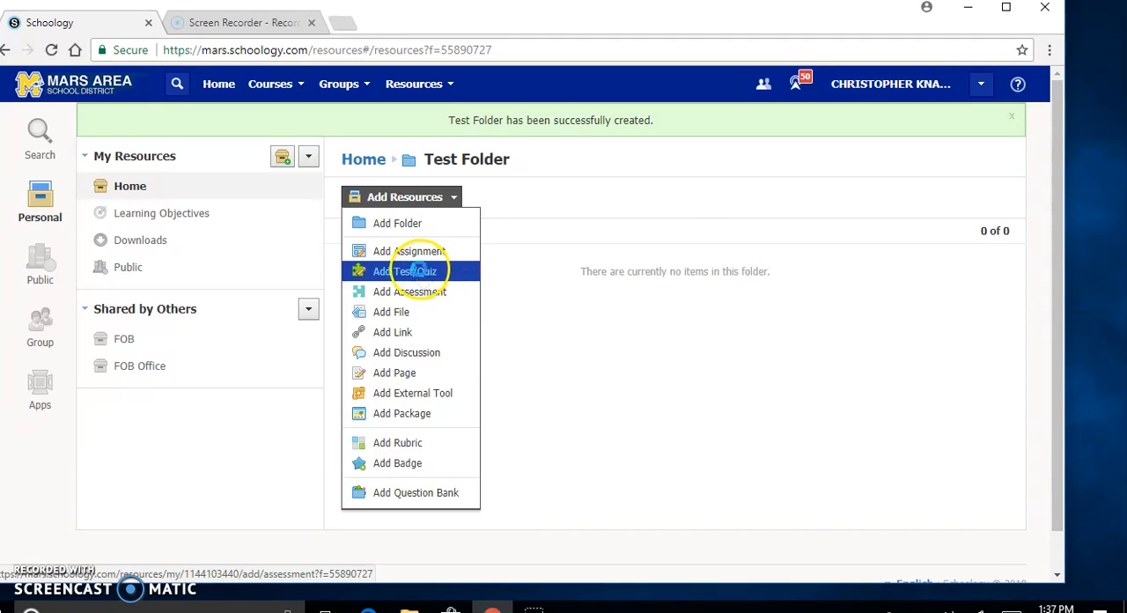
click(411, 269)
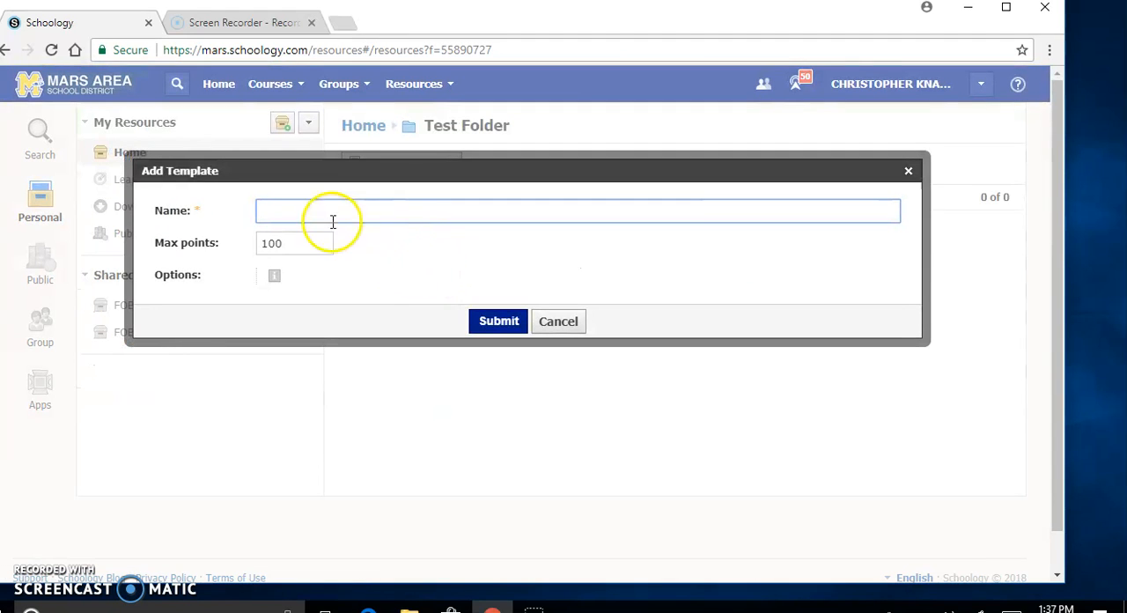
click(295, 217)
text(Sam)
text(ple Test)
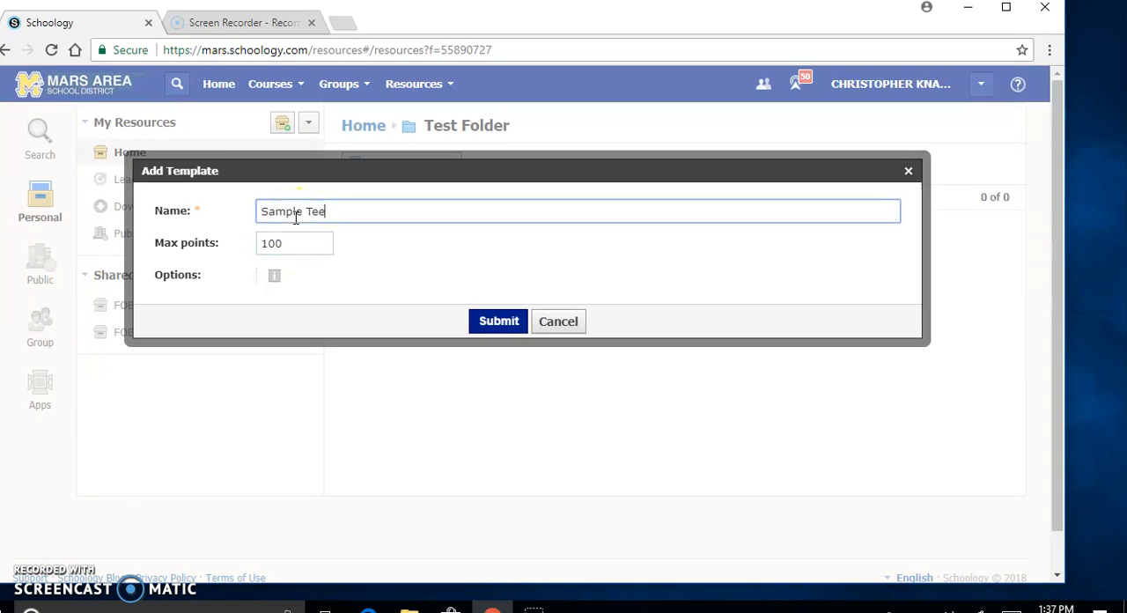
click(318, 251)
drag(313, 246, 236, 253)
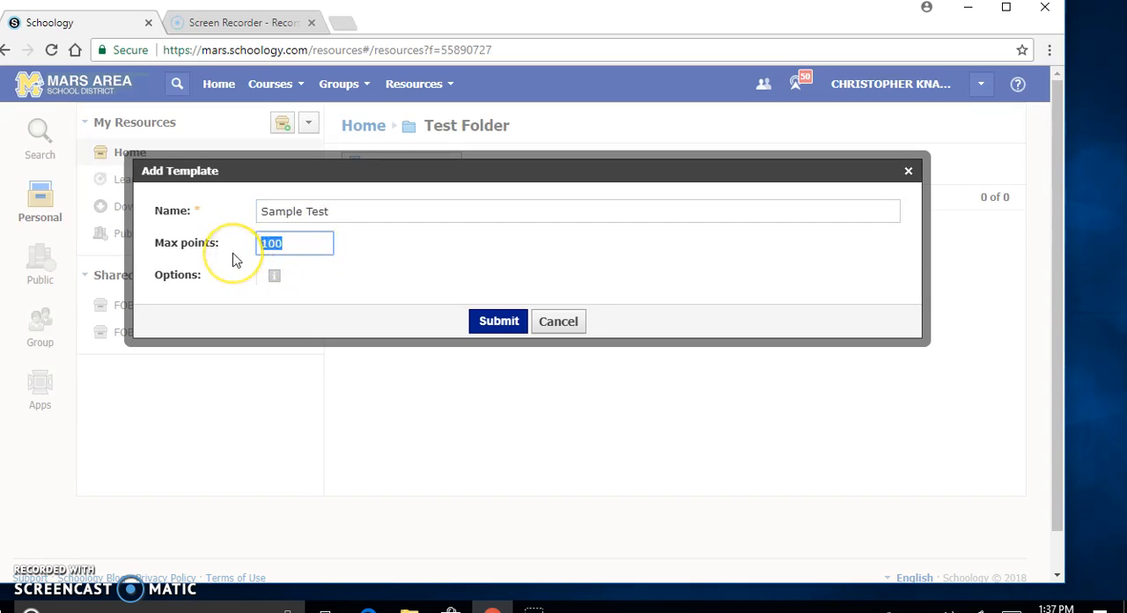
text(1)
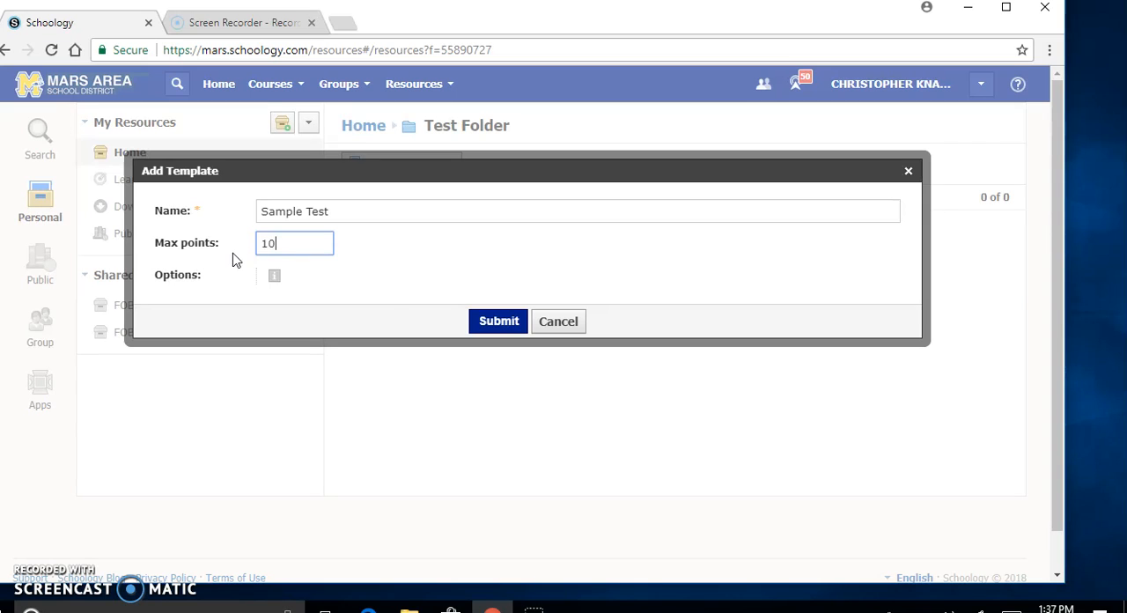
click(496, 322)
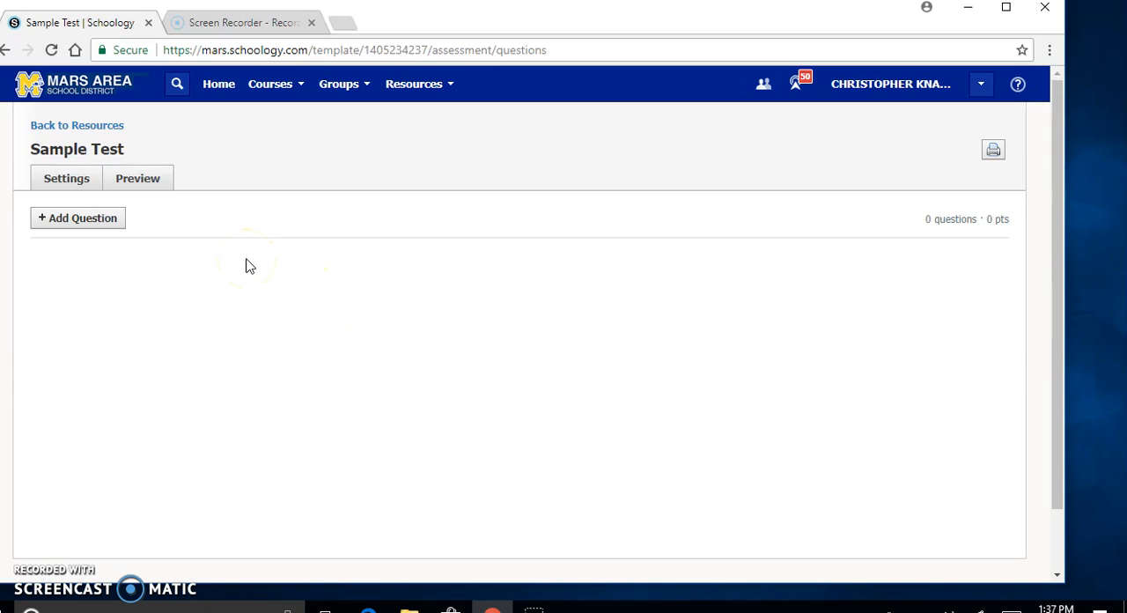
Step: Add a multiple choice question "2+2=" with the choices 3, 4 and 5, marking 4 as the correct answer
click(86, 220)
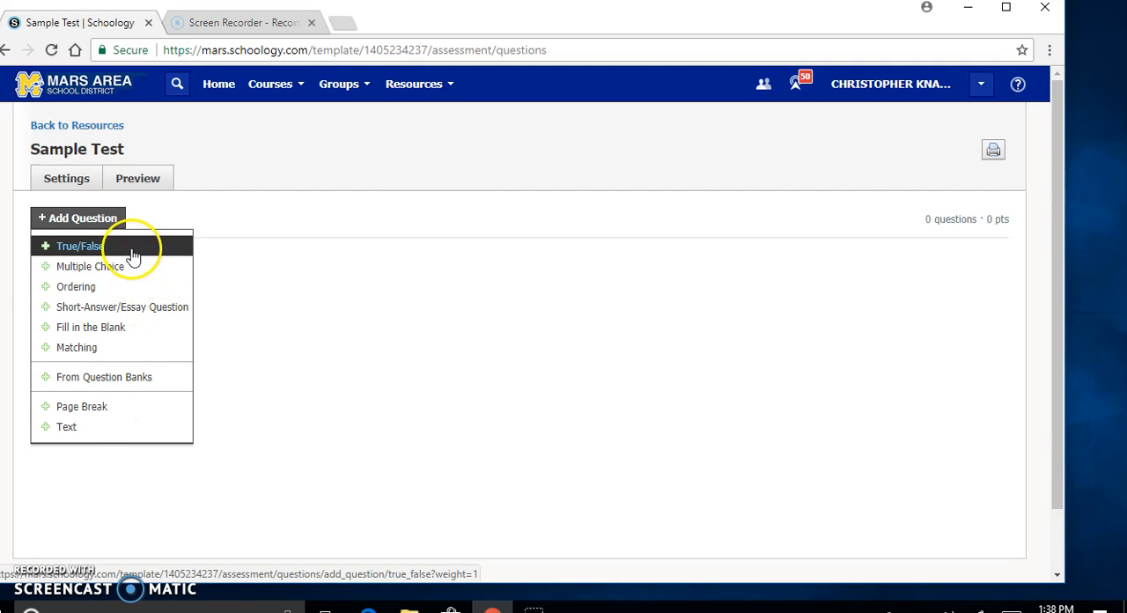
click(119, 267)
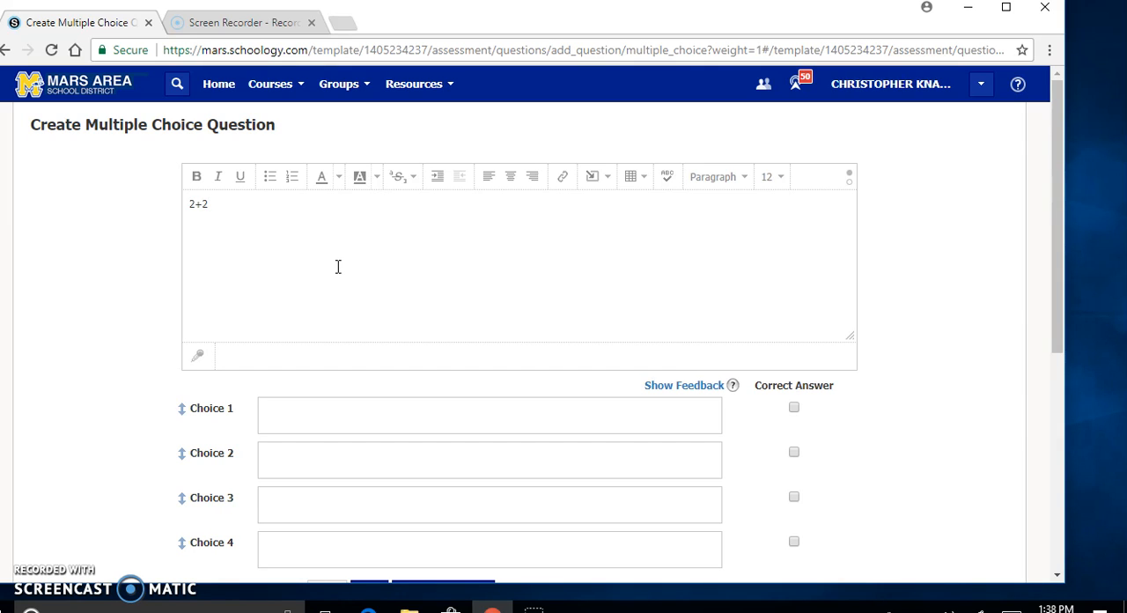
click(376, 423)
scroll(403, 432, down, 1)
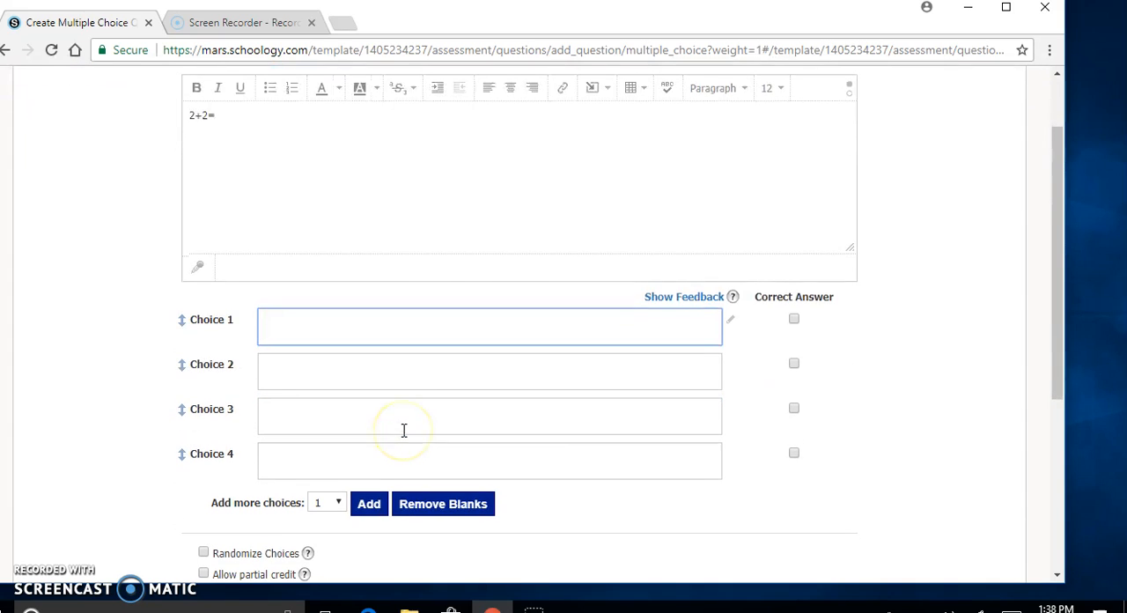
click(368, 361)
click(357, 368)
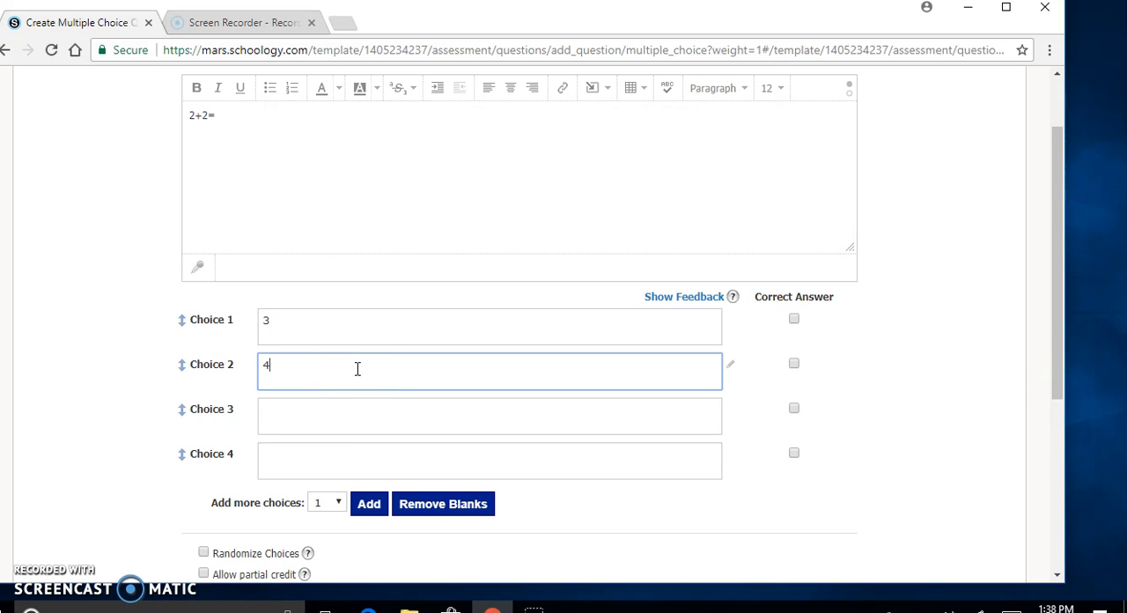
click(337, 413)
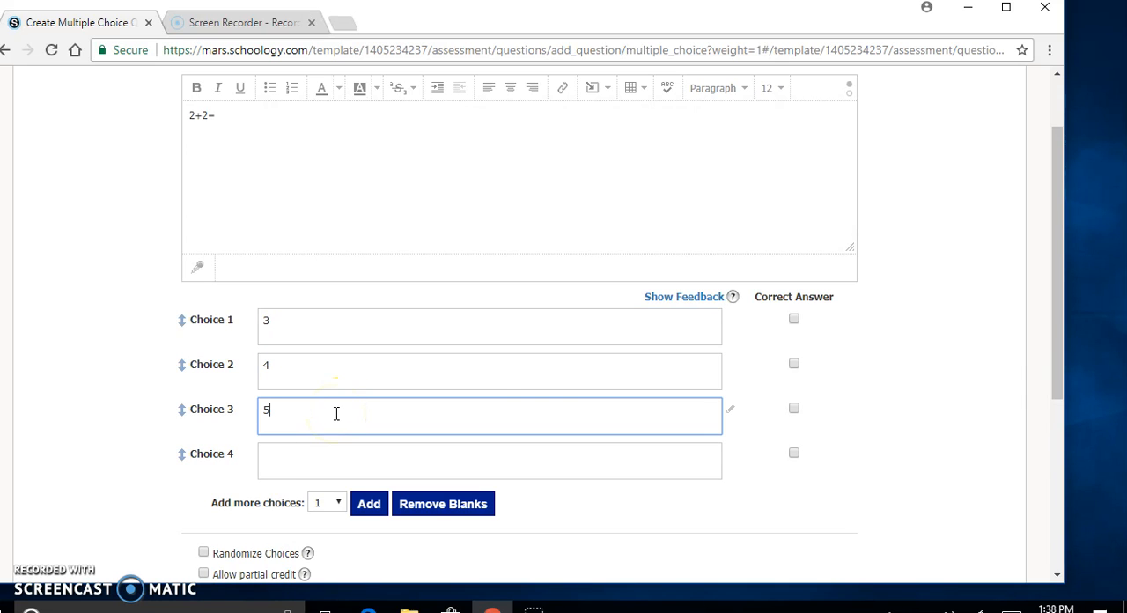
click(796, 365)
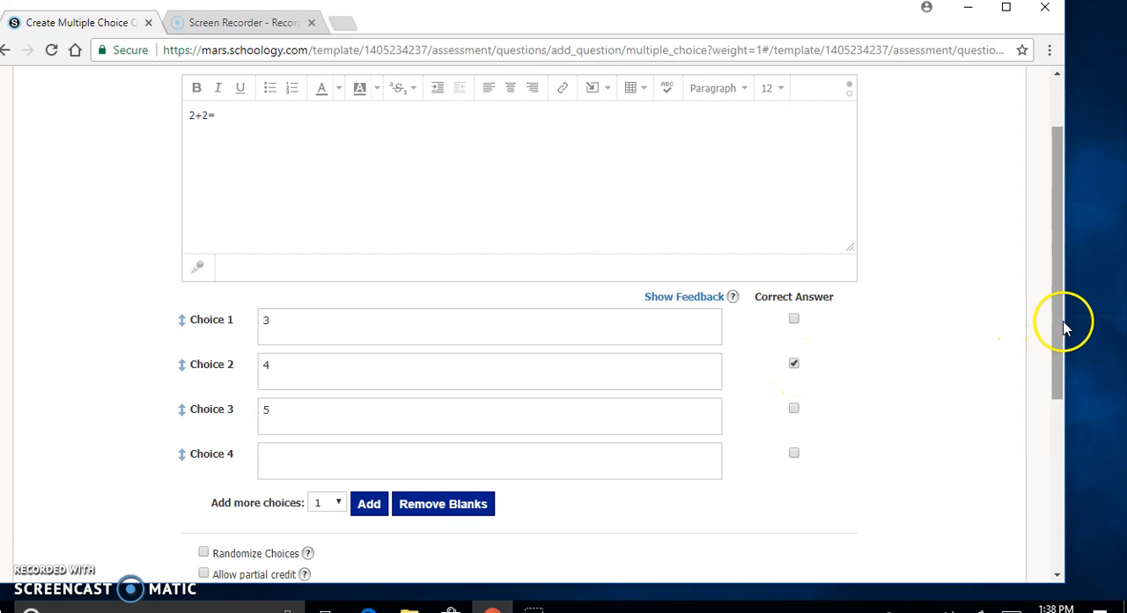
Step: Create the question with its blank fourth choice removed, its choices randomized and a grading value of 2 points
mouse_move(1063, 327)
mouse_down()
mouse_move(1064, 316)
mouse_move(1063, 334)
mouse_up()
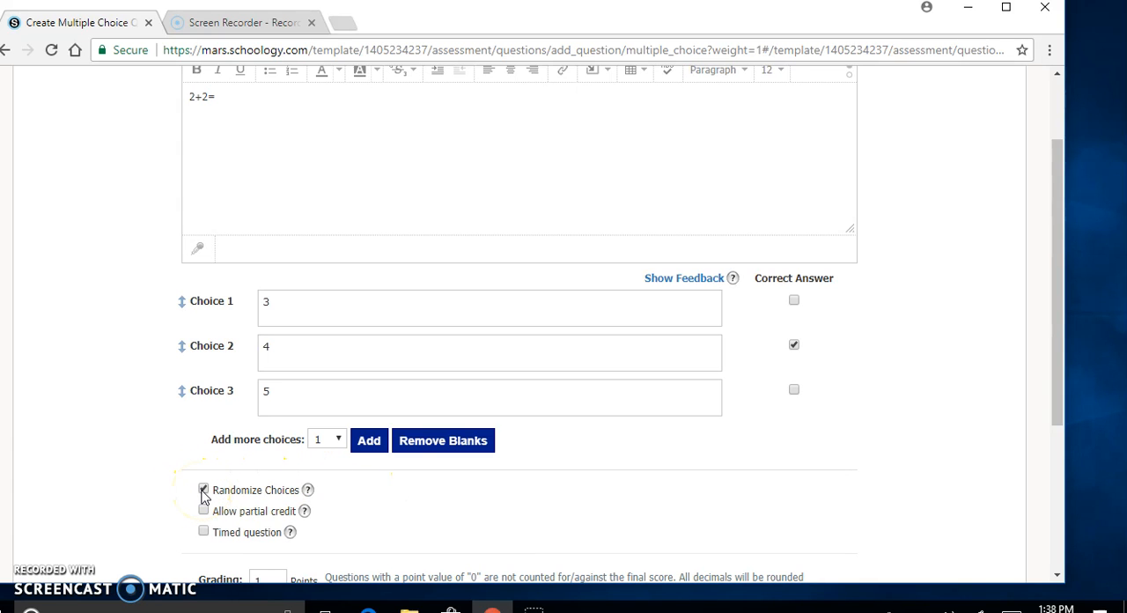
scroll(506, 533, down, 2)
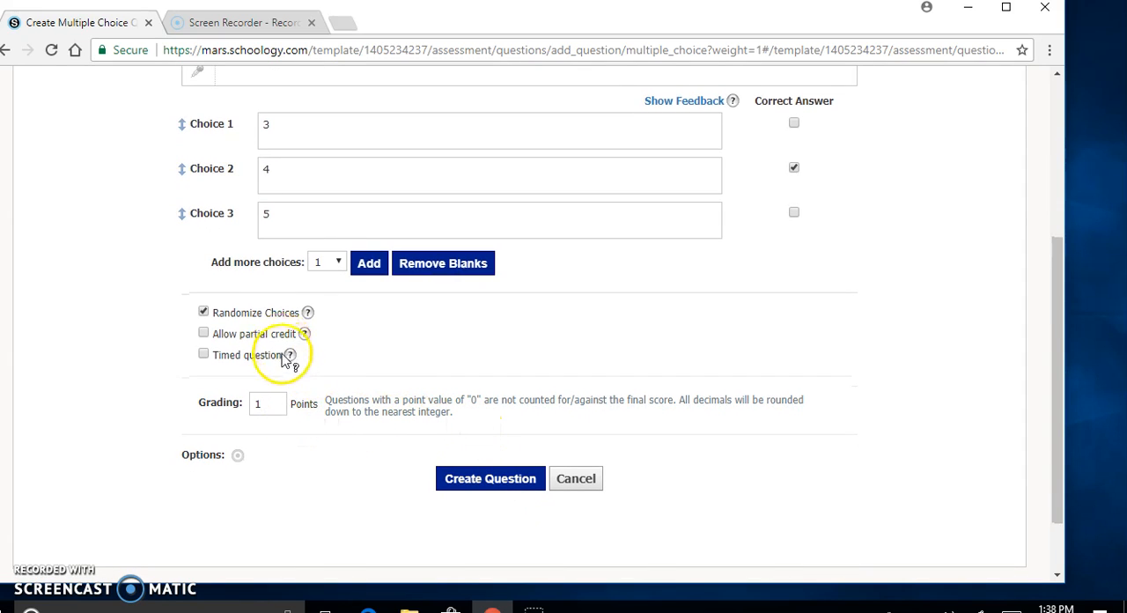
click(280, 403)
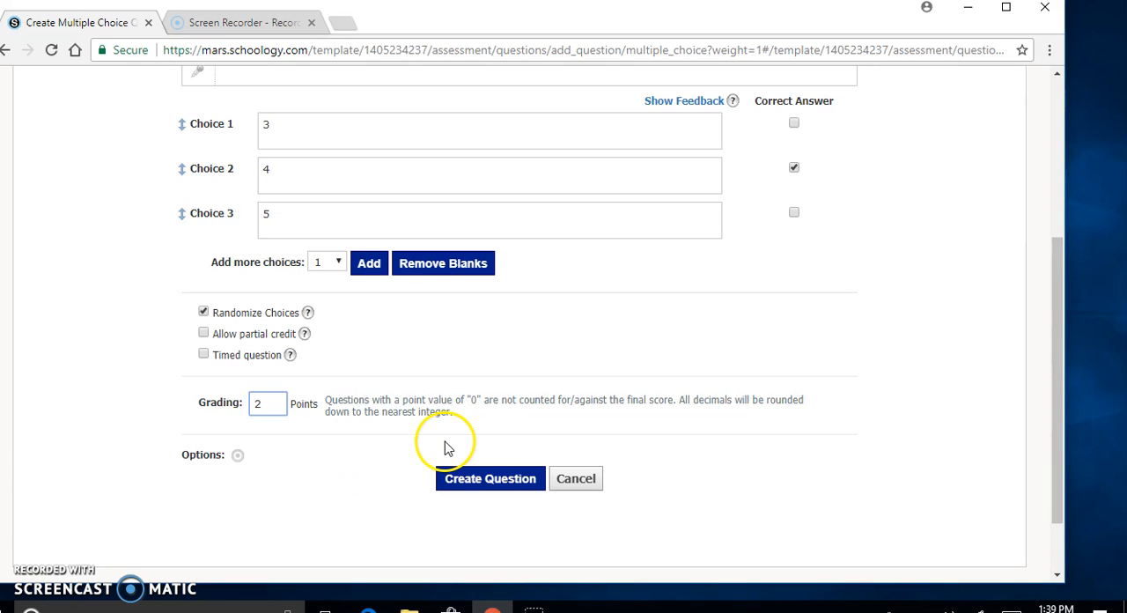
click(492, 482)
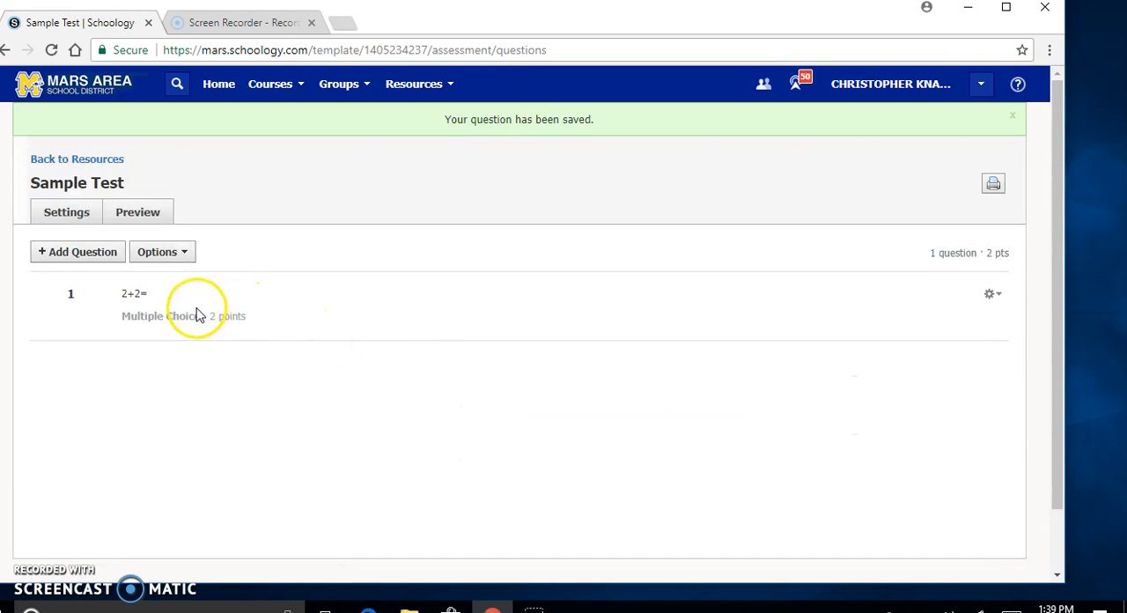
Step: Preview Sample Test by beginning an attempt, and leave the preview for the test's settings without submitting
click(141, 216)
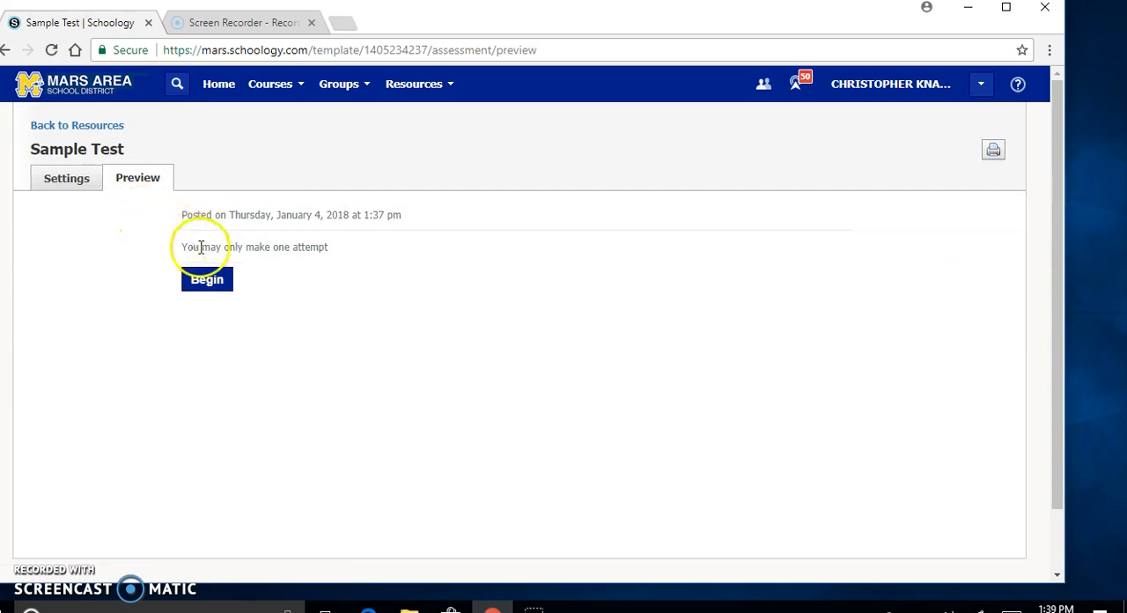
click(207, 286)
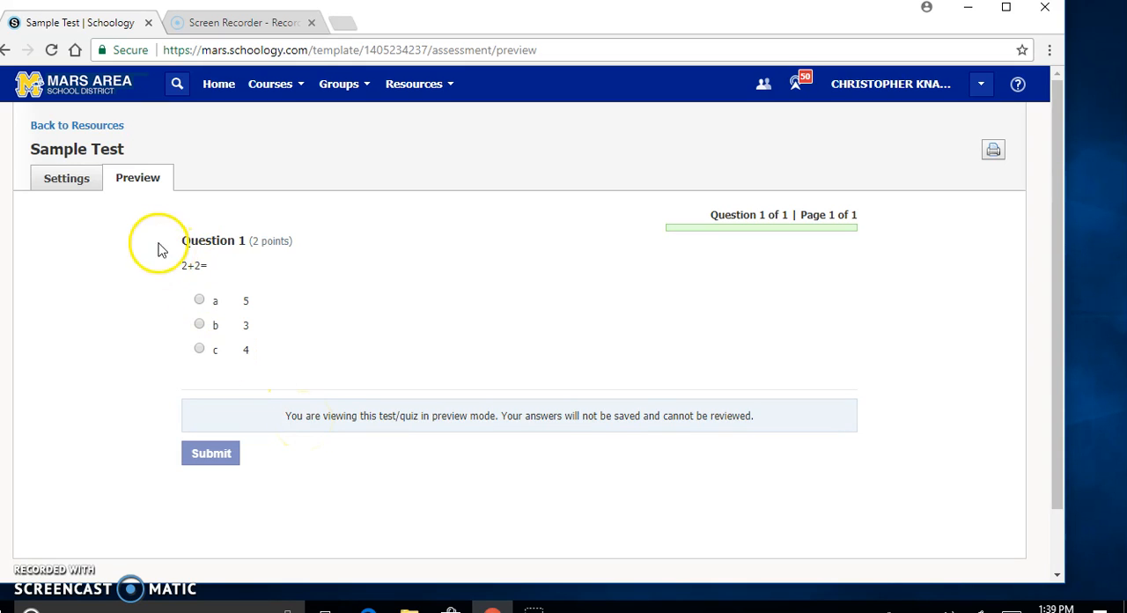
click(62, 178)
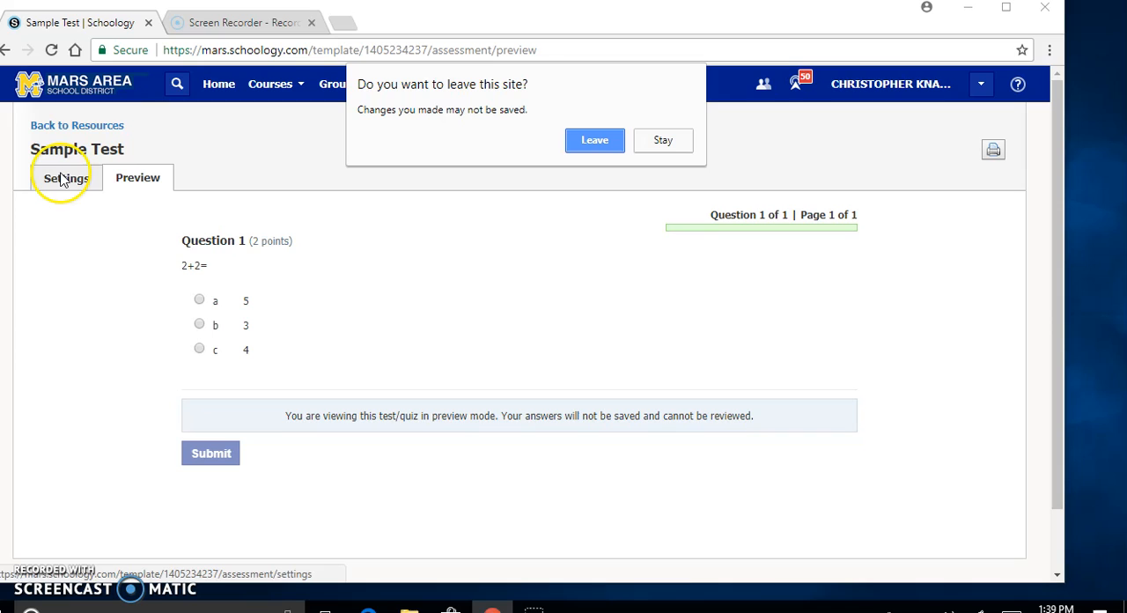
click(601, 141)
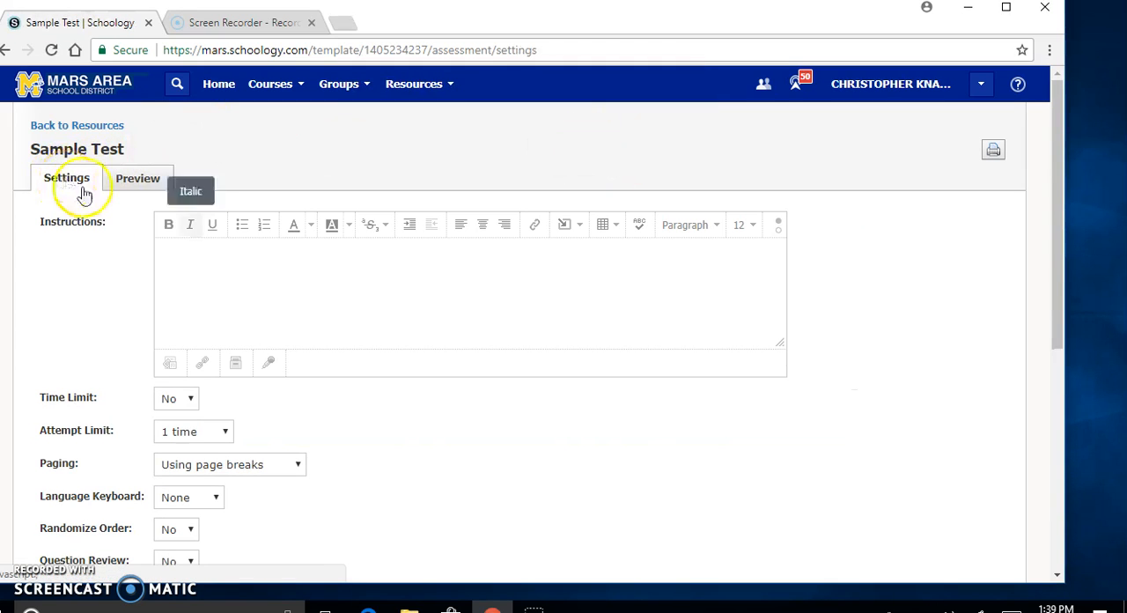
Step: Set Randomize Order to Yes in the settings of Sample Test
scroll(385, 336, down, 2)
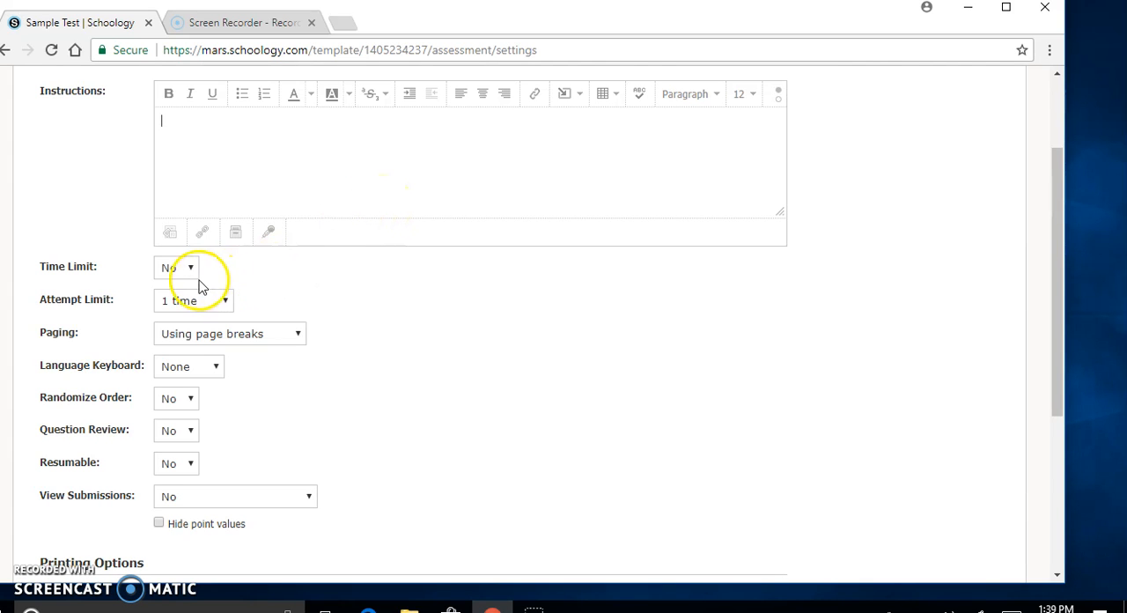
scroll(296, 306, down, 1)
scroll(296, 307, down, 1)
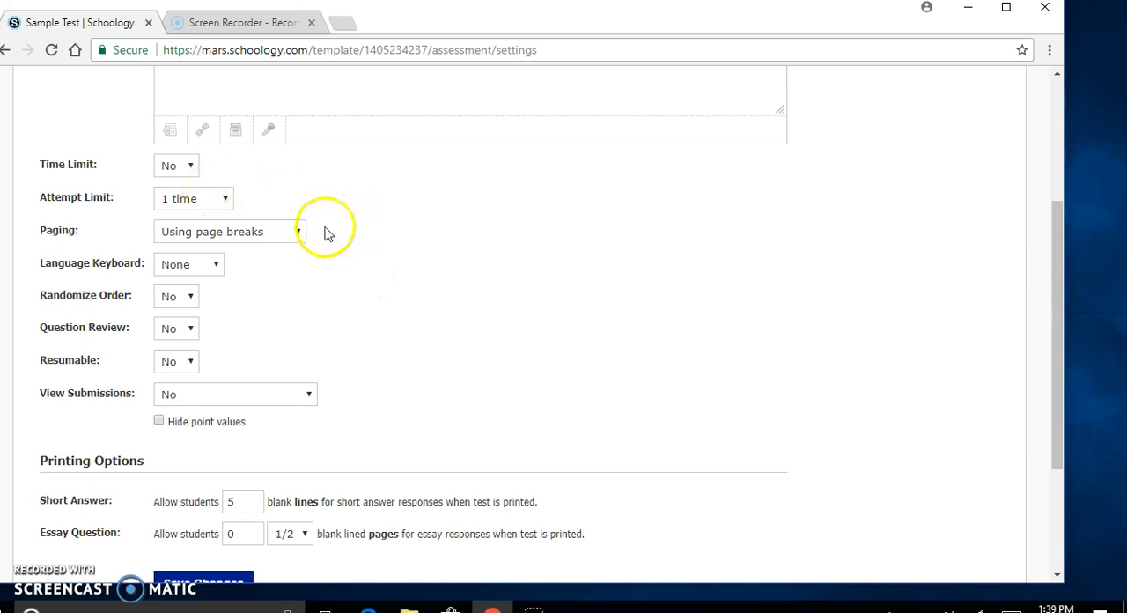
click(186, 301)
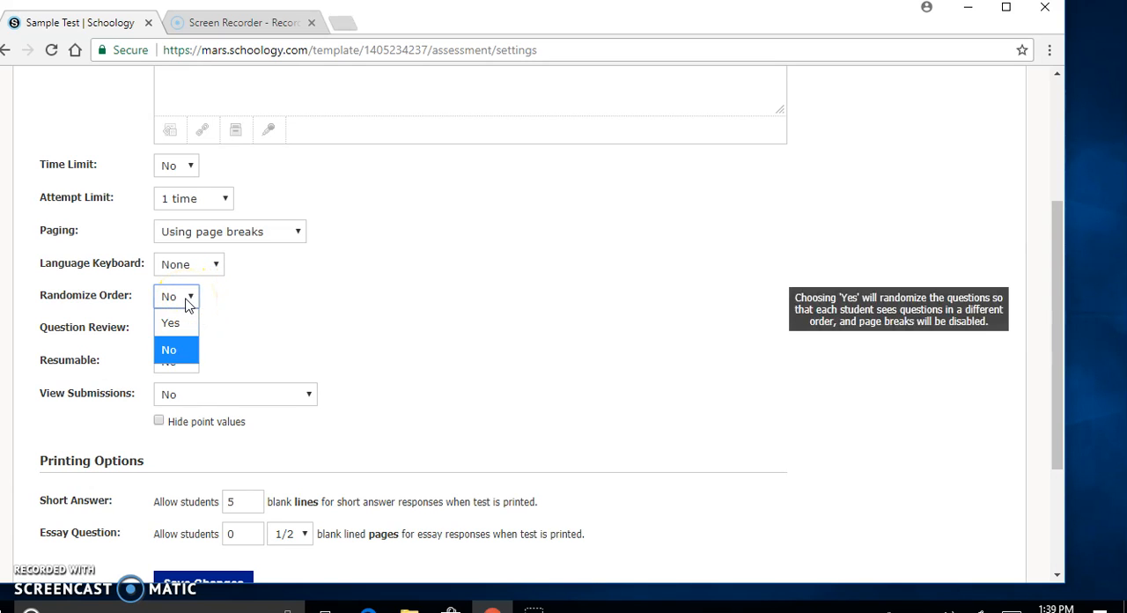
click(170, 322)
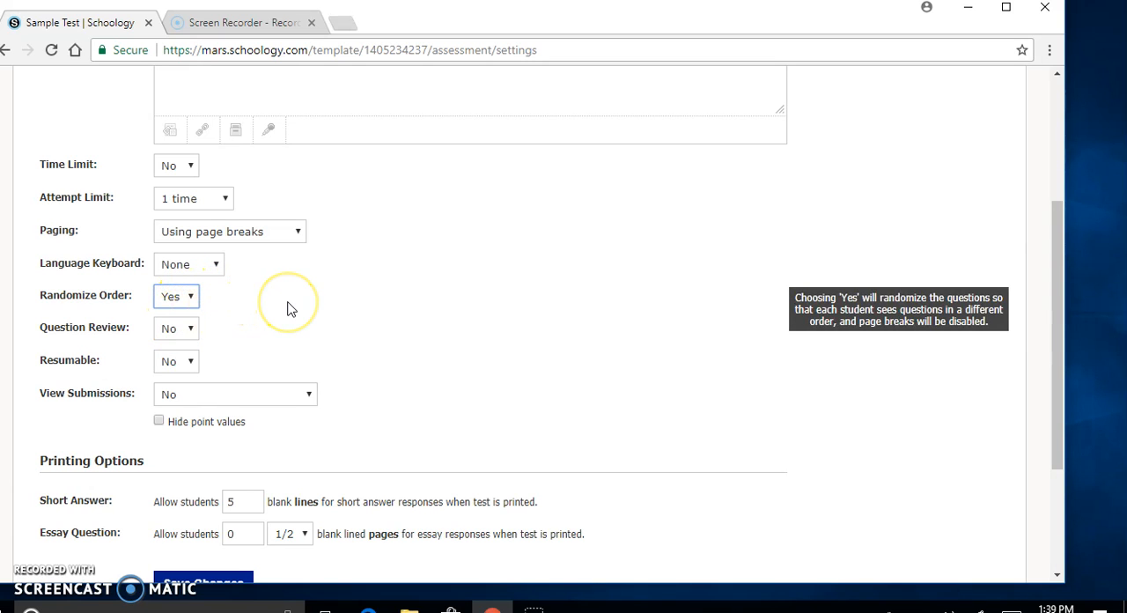
Step: Set Resumable to Yes so students can resume an incomplete submission
scroll(287, 308, down, 1)
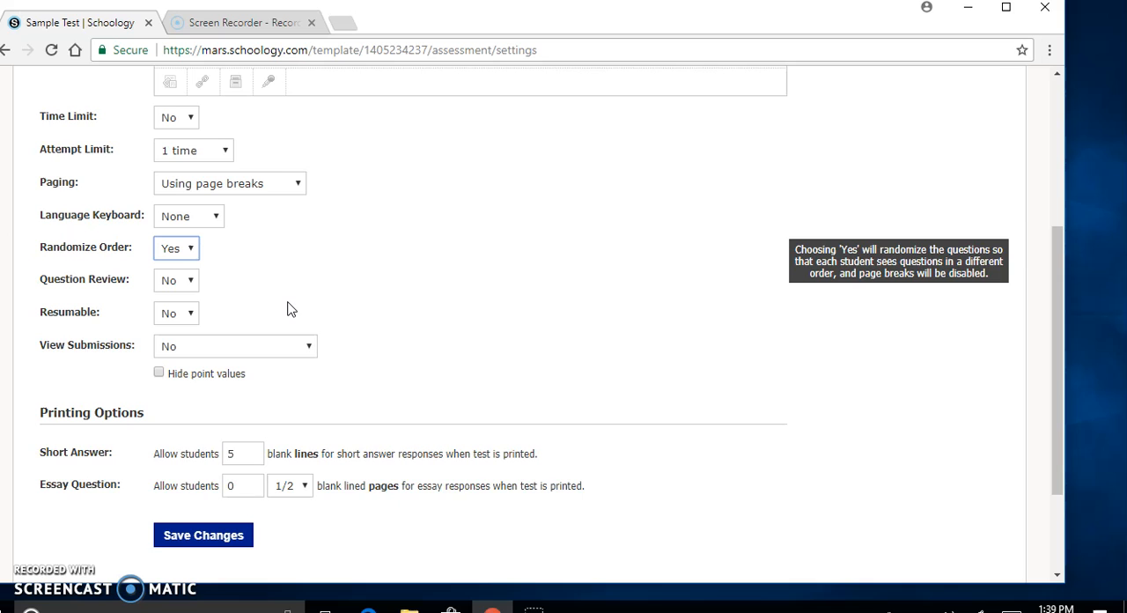
click(182, 311)
click(176, 368)
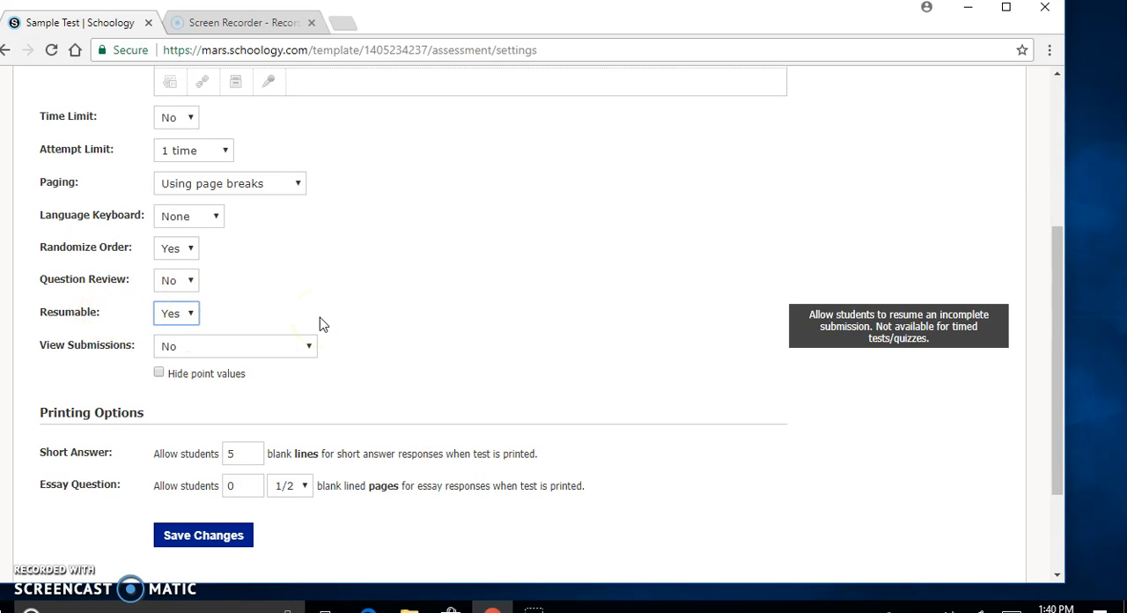
scroll(319, 324, down, 1)
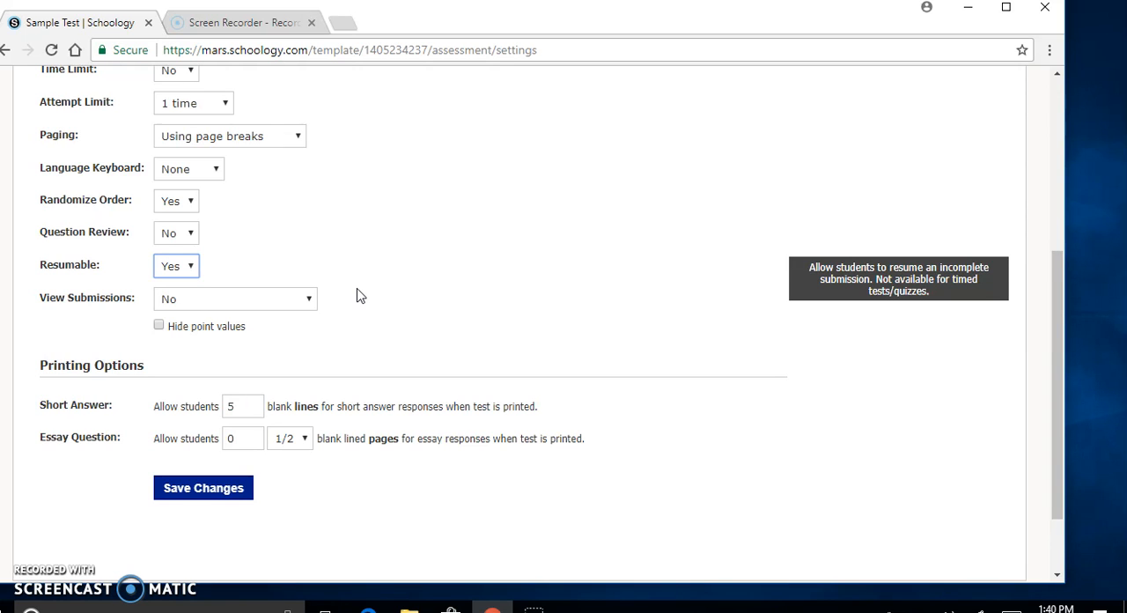
Step: Set View Submissions to No and save the settings of Sample Test
scroll(356, 295, down, 1)
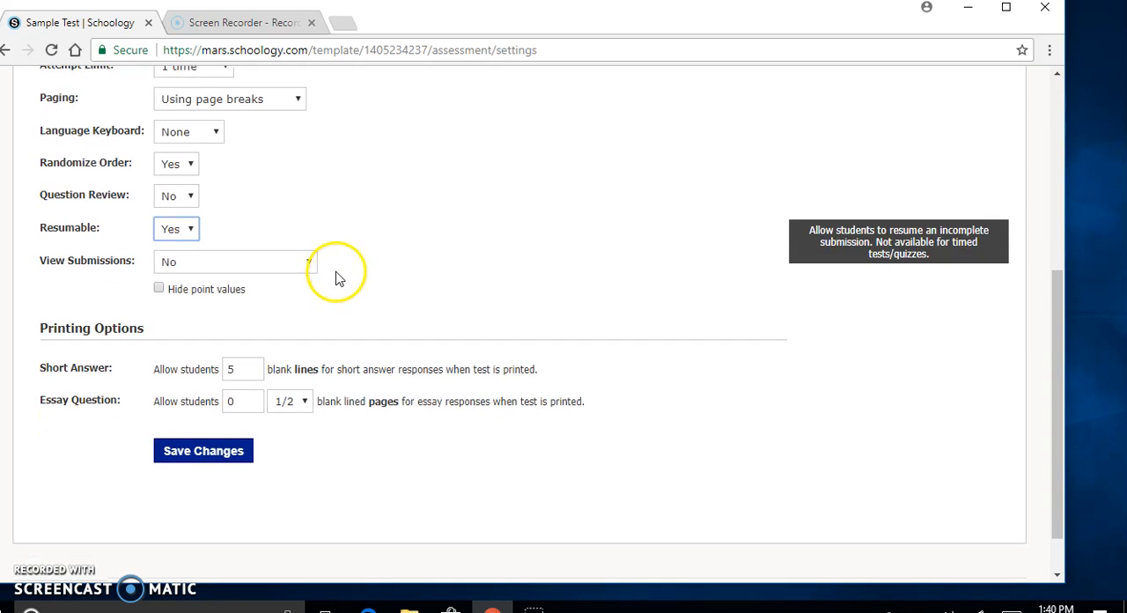
click(309, 265)
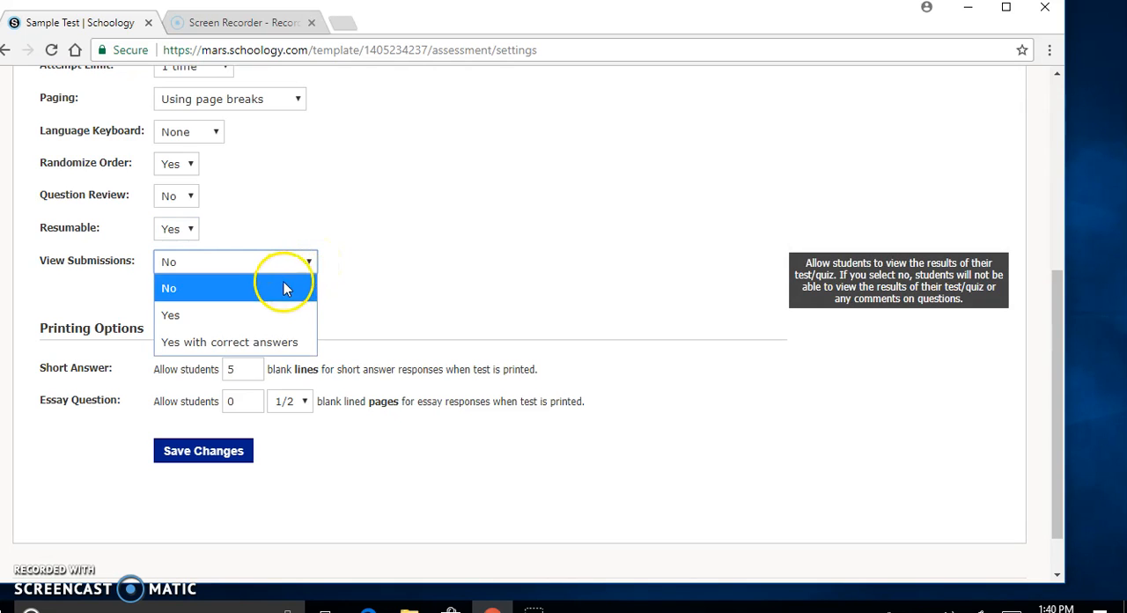
click(282, 283)
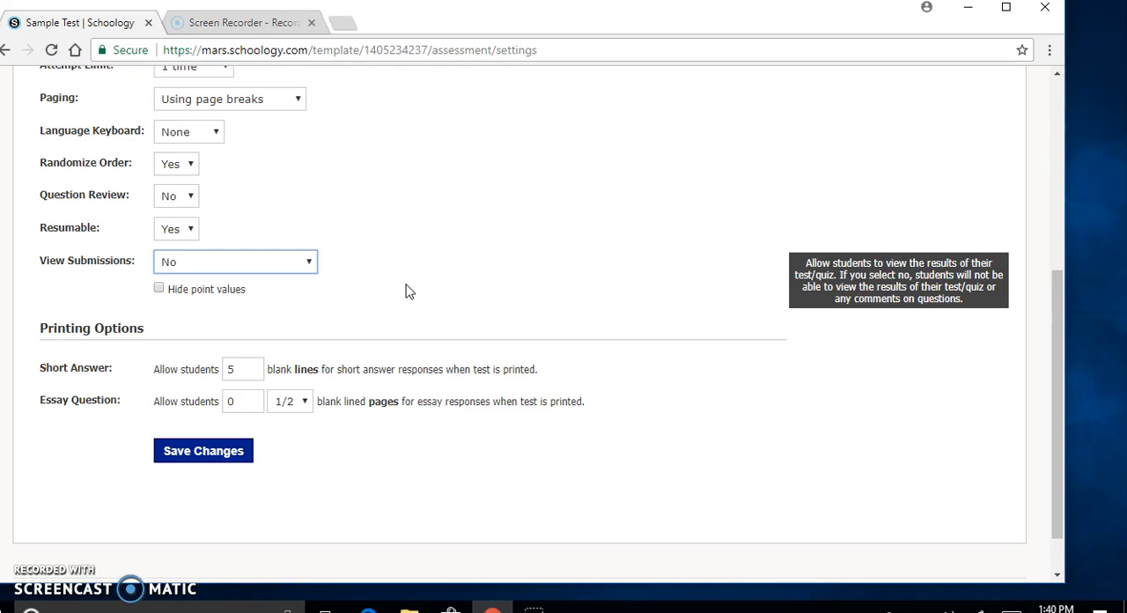
scroll(406, 291, down, 1)
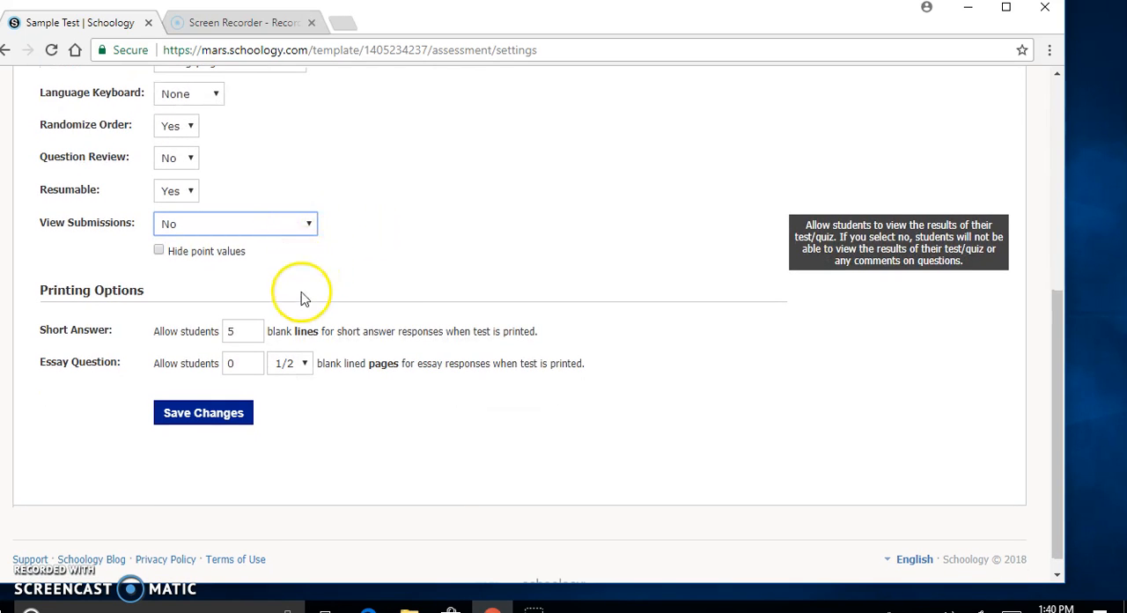
click(227, 414)
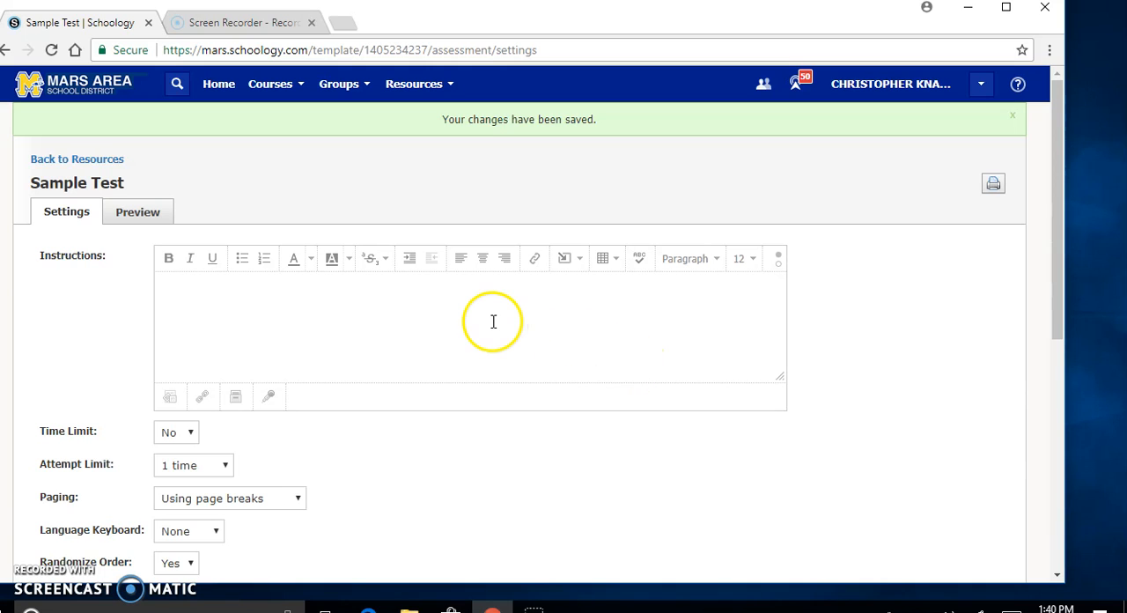
Step: Return from the test settings to the personal resources and open Test Folder
scroll(385, 280, down, 2)
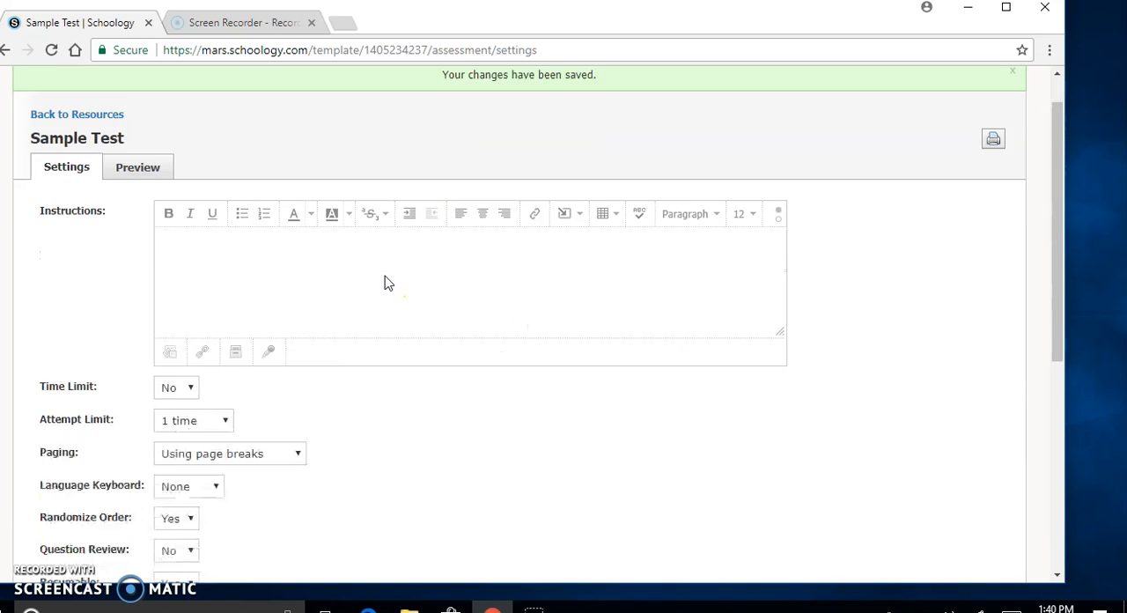
scroll(385, 281, down, 2)
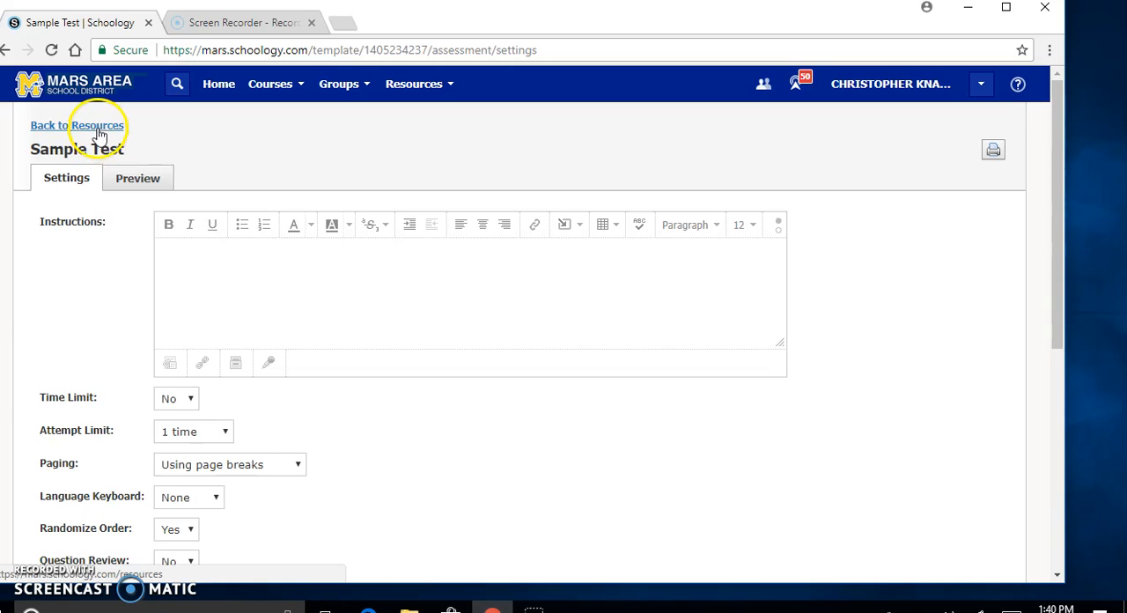
click(99, 132)
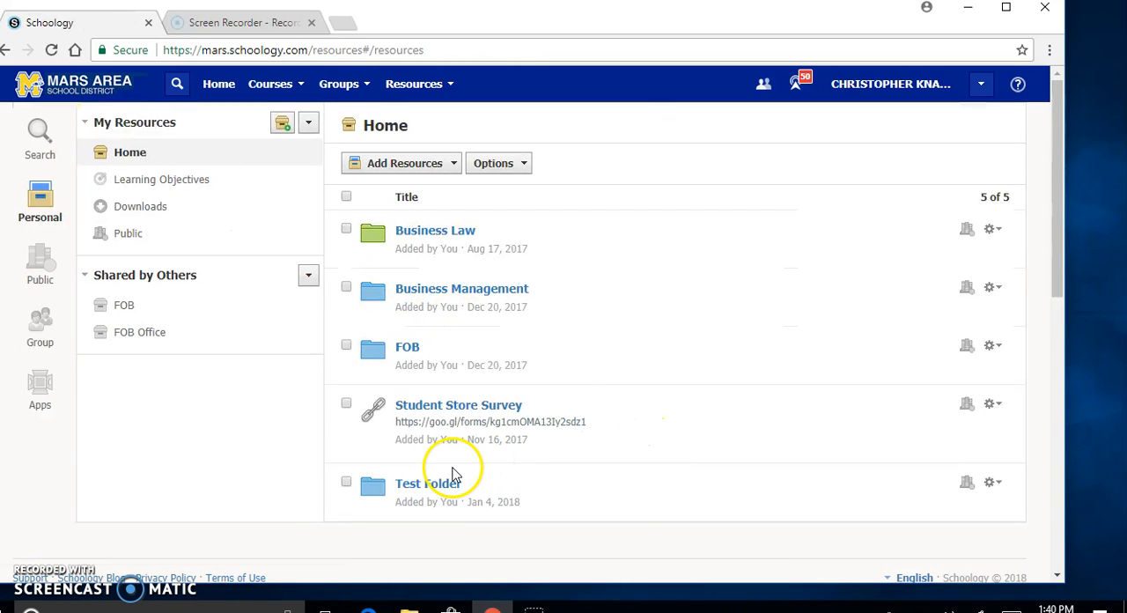
click(443, 489)
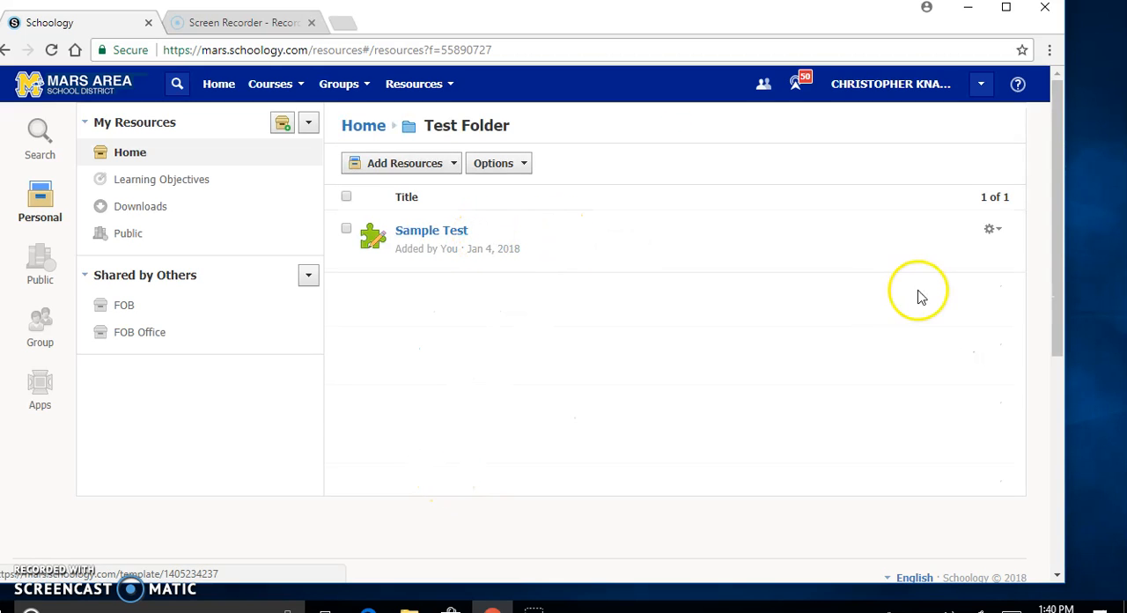
Step: Start adding Sample Test to the course Business Management: 0601/004 - PD. 1 Business Management, with Chapter 1 as its folder
click(992, 234)
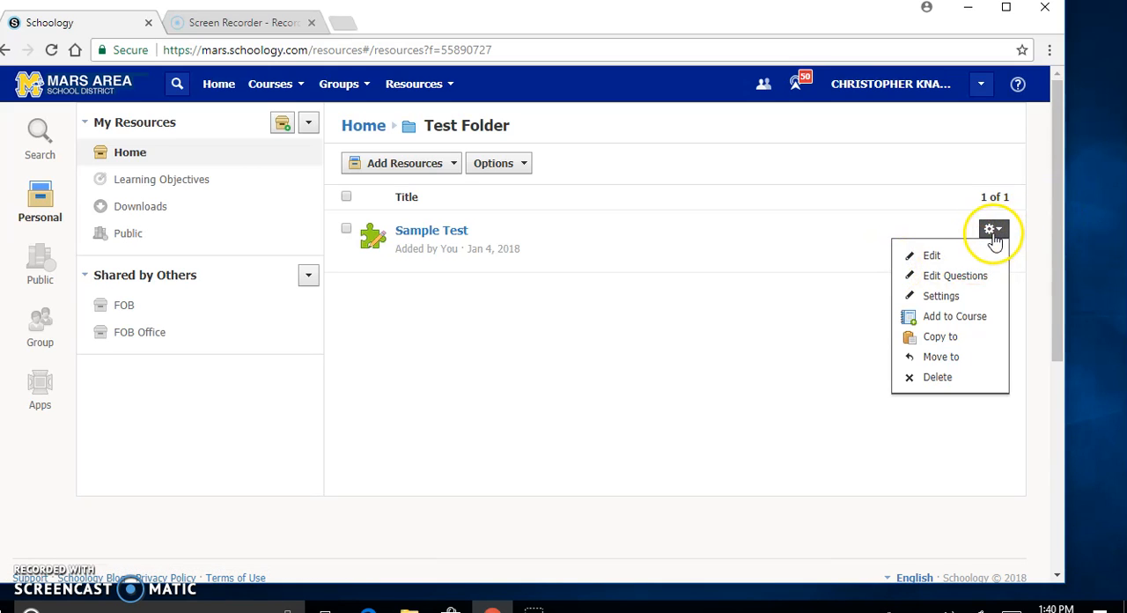
click(943, 262)
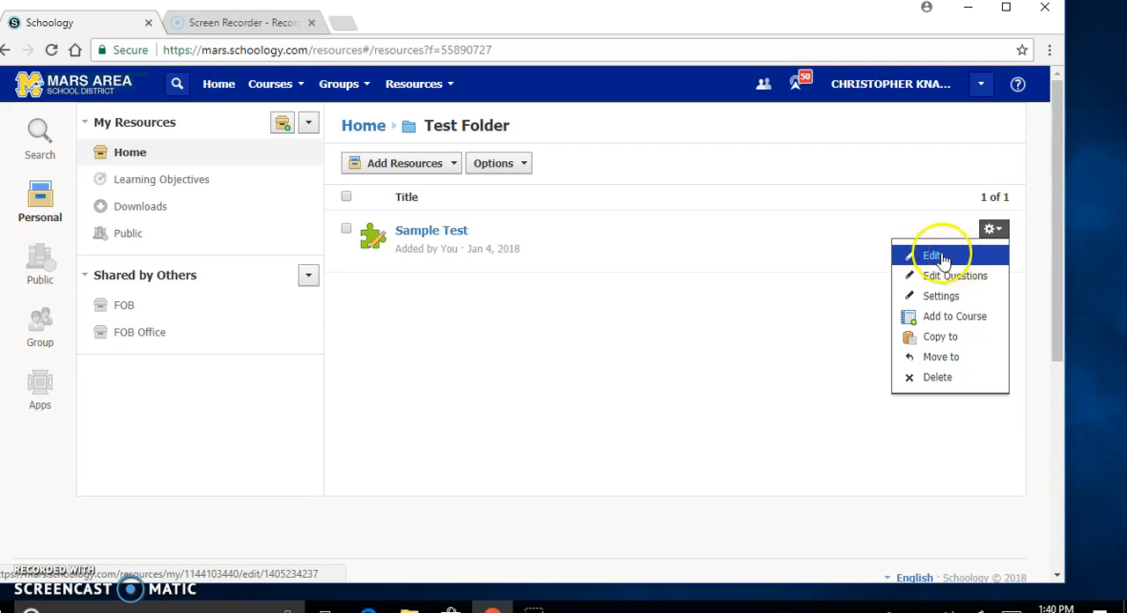
click(987, 256)
click(966, 282)
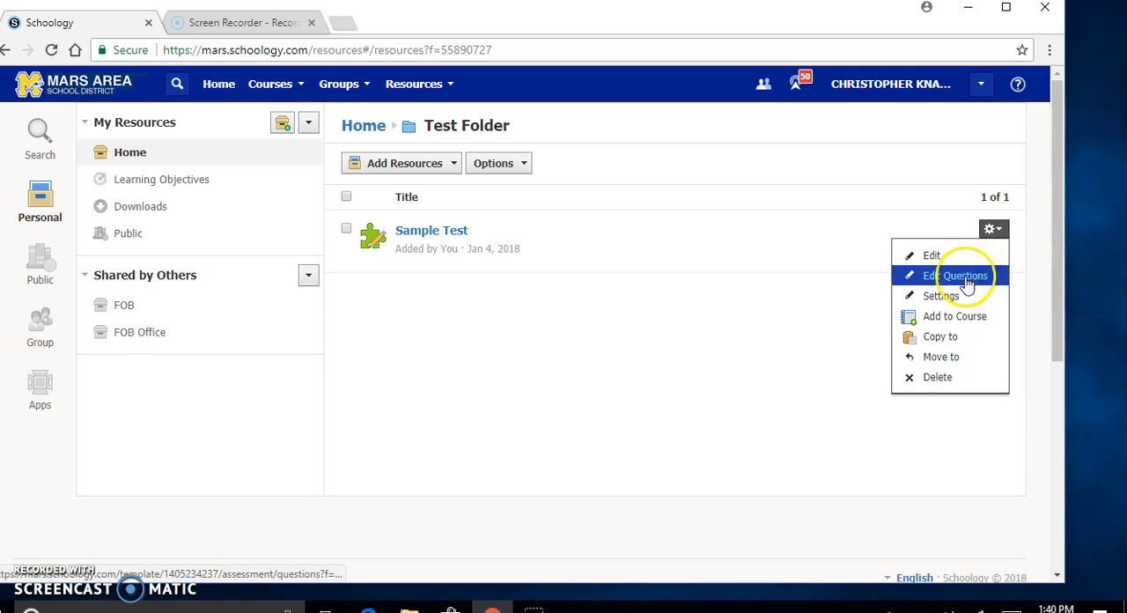
click(972, 301)
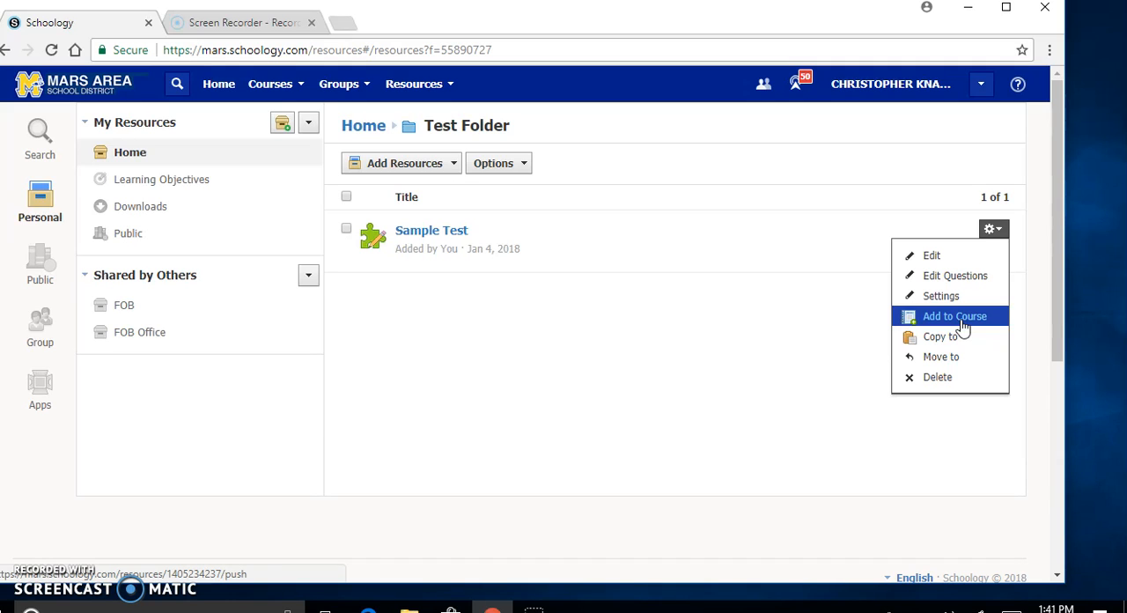
click(960, 317)
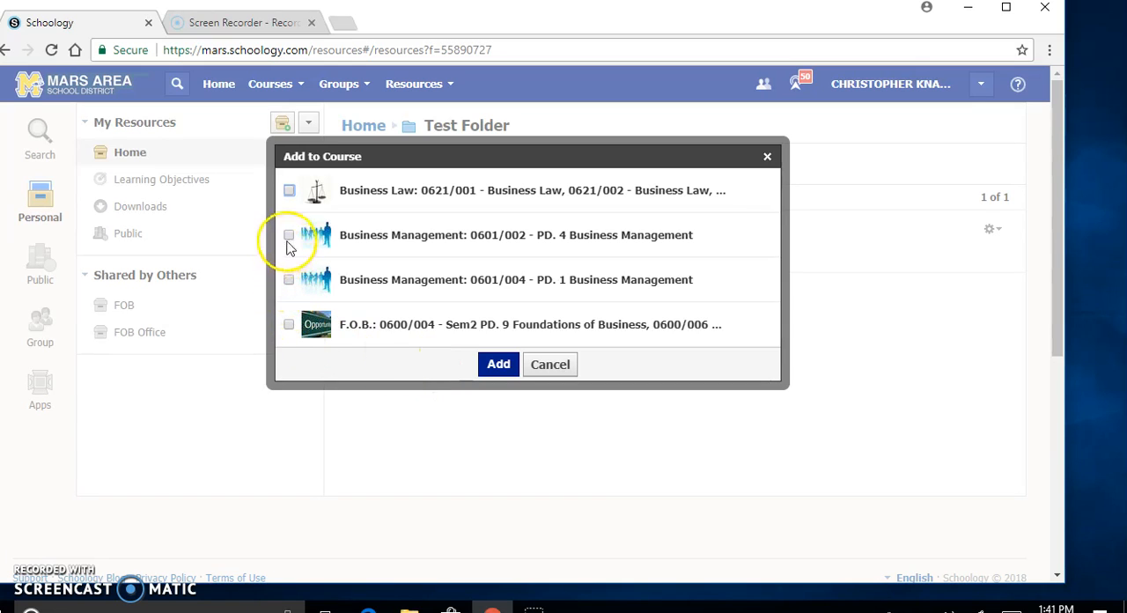
click(289, 279)
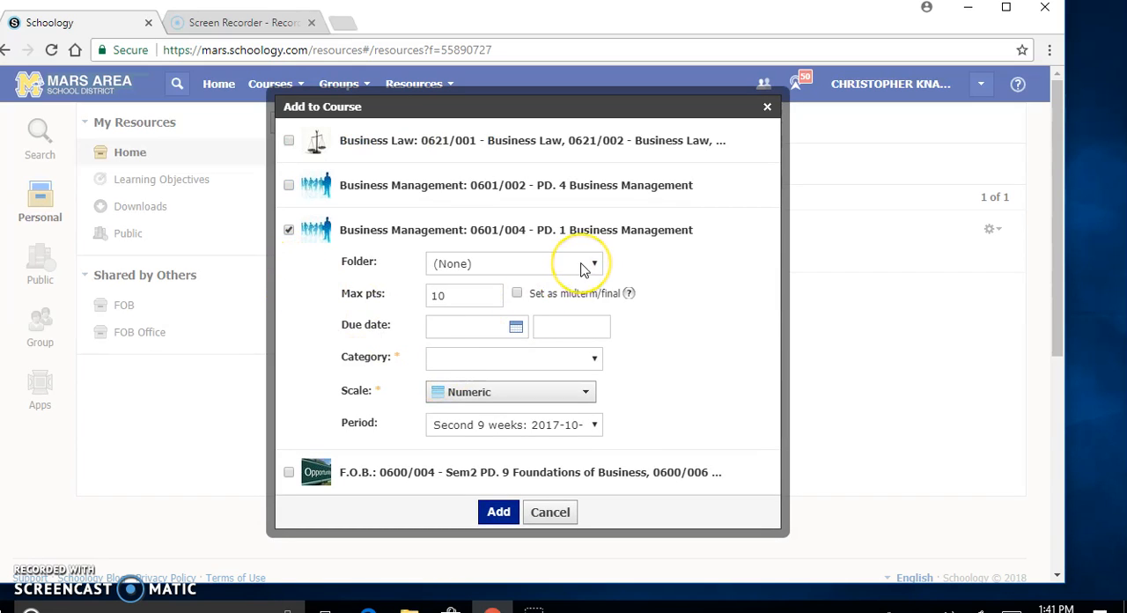
click(582, 270)
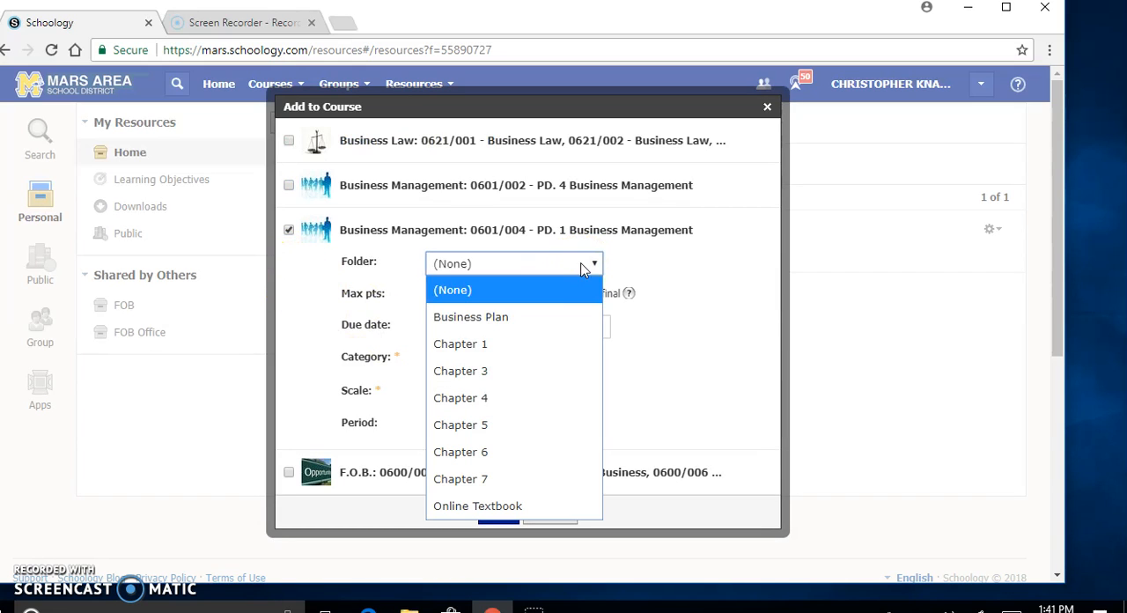
click(508, 354)
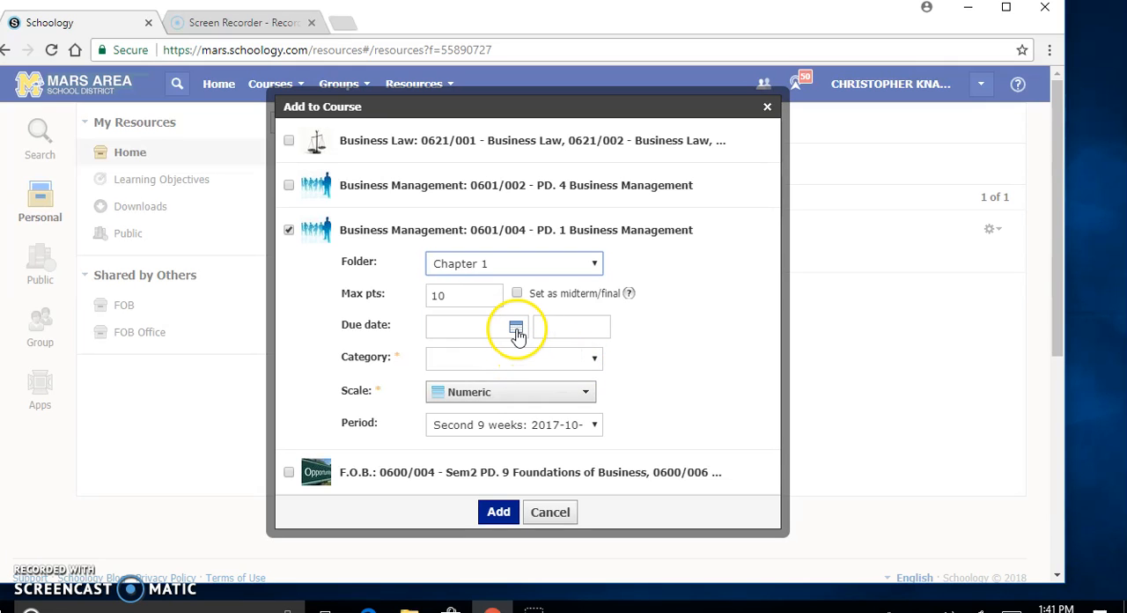
Step: Set the due date to 1/04/18 and the category to HARD, and add the test to the course
click(516, 327)
click(577, 401)
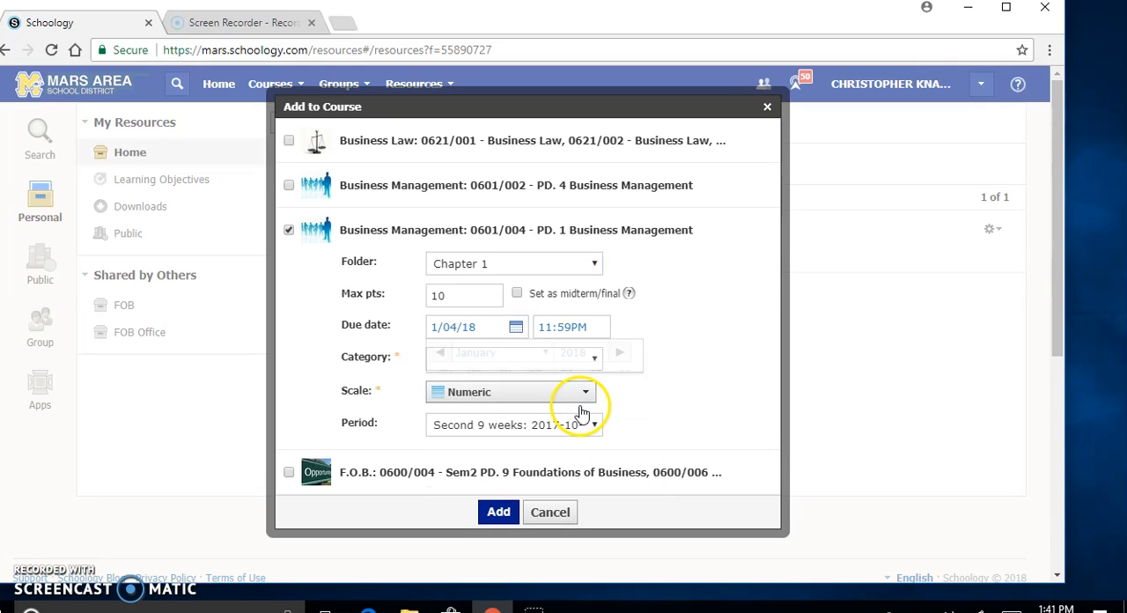
click(577, 363)
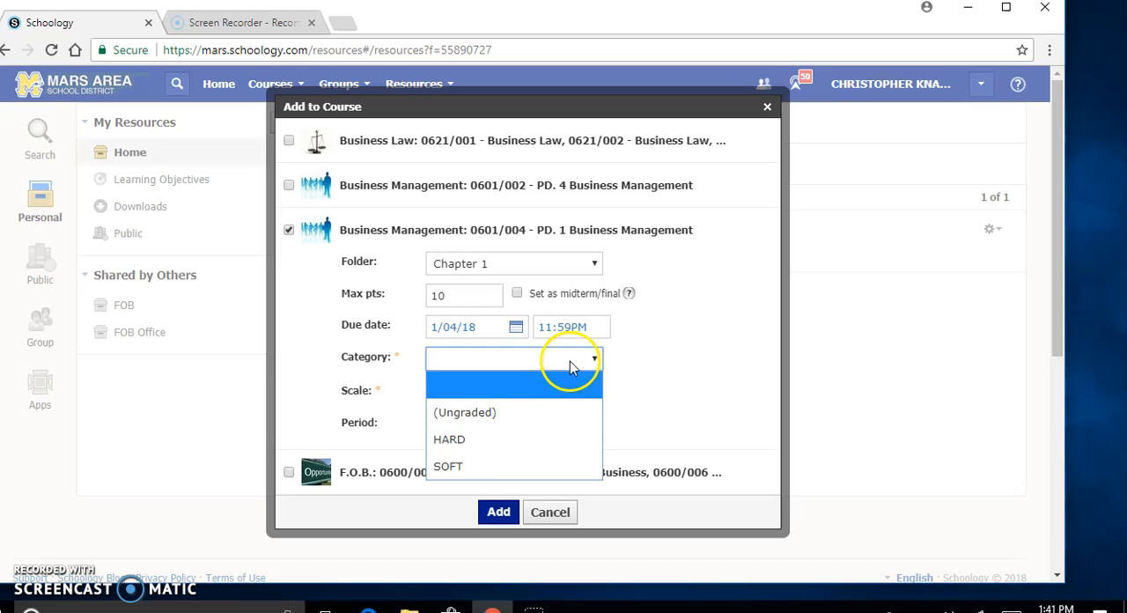
click(467, 440)
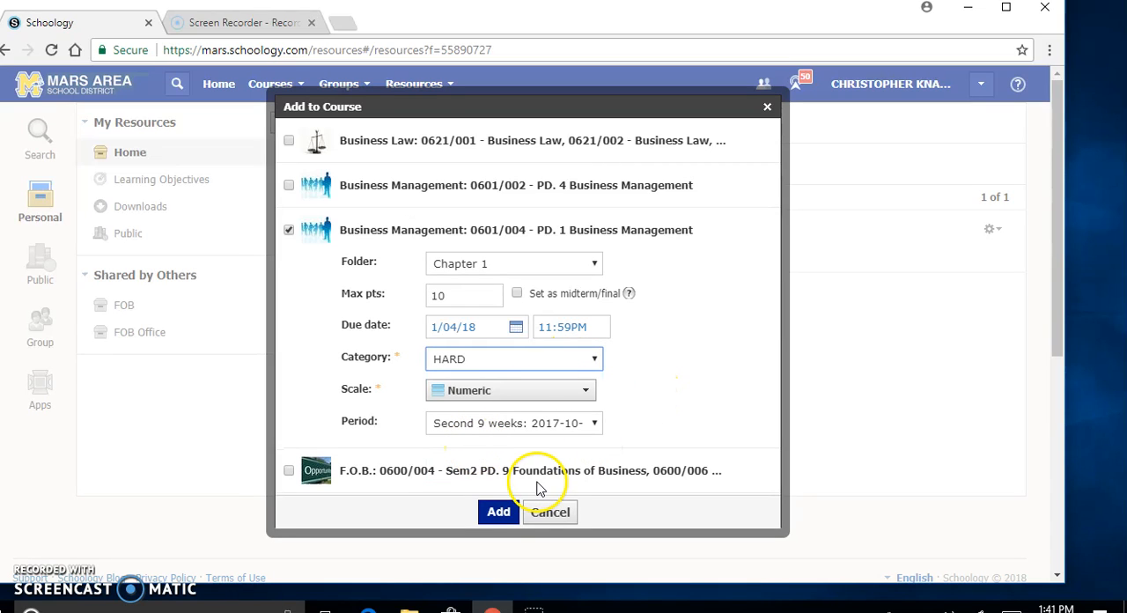
click(498, 511)
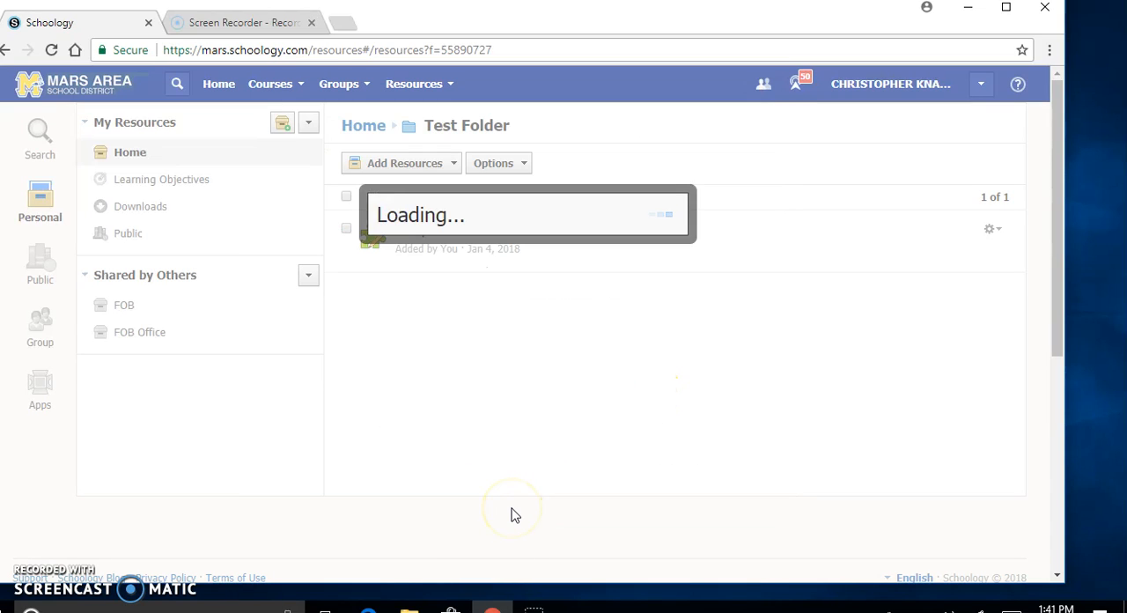